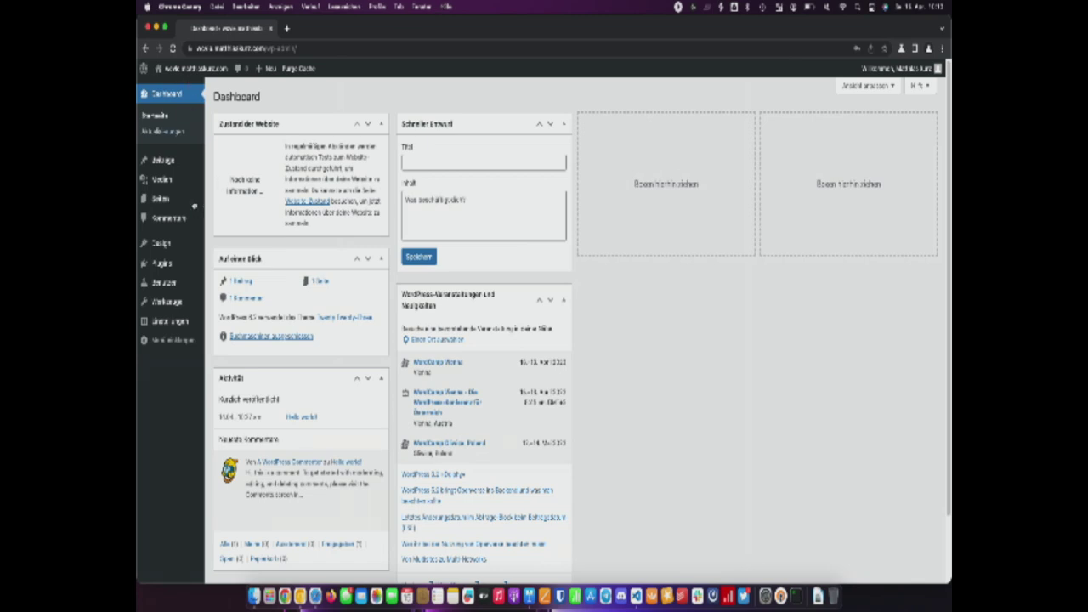
Step: Go from the installed Plugins list to the Add Plugins page with its featured plugins
click(172, 268)
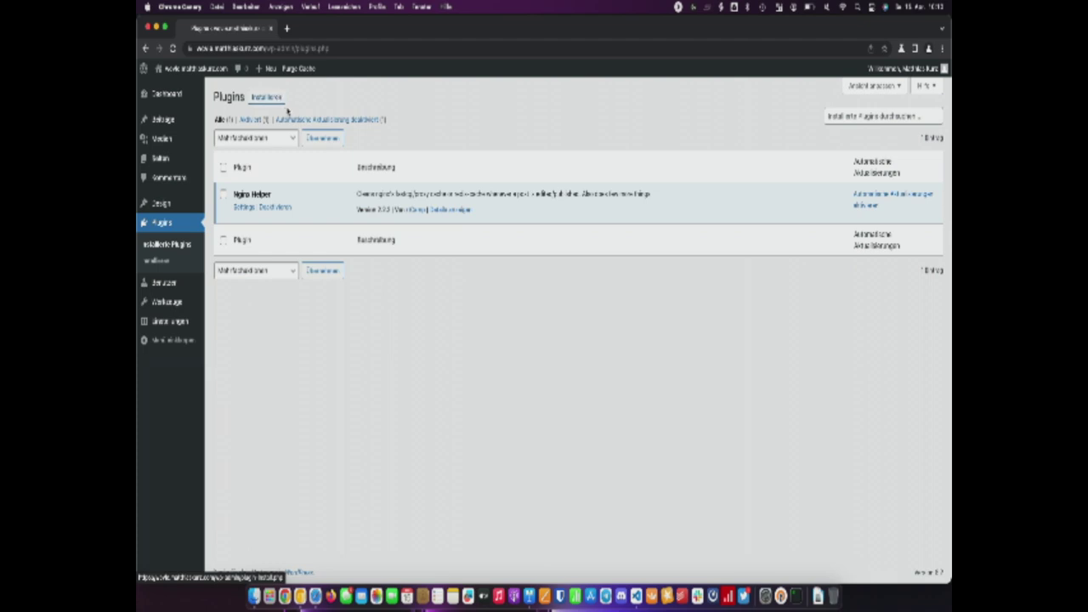
click(277, 97)
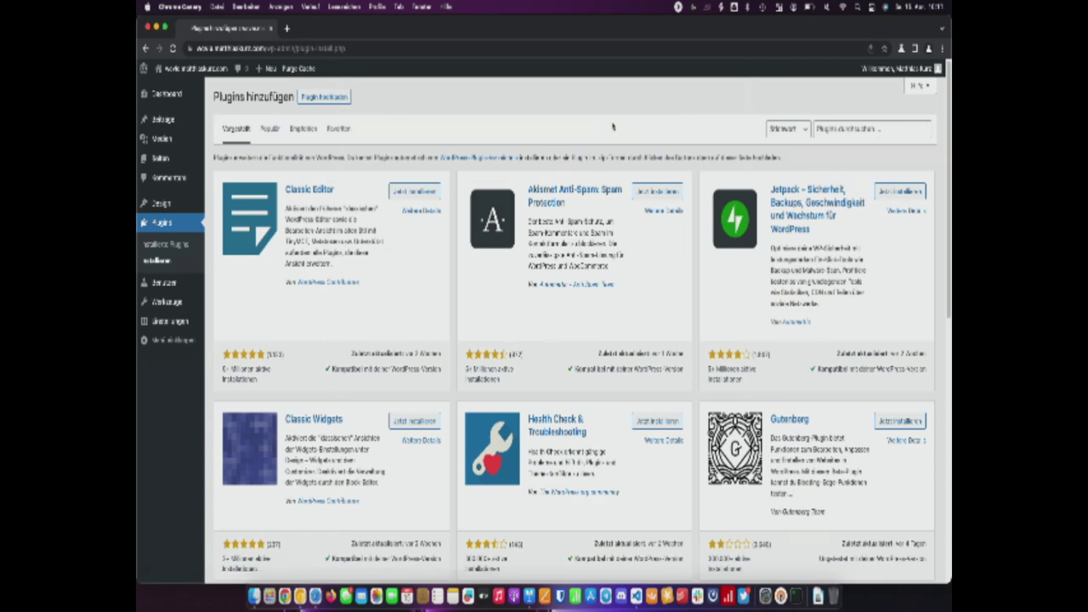
Step: Search the plugin directory for 'two-factor' and review the Two-Factor plugin's details
click(861, 128)
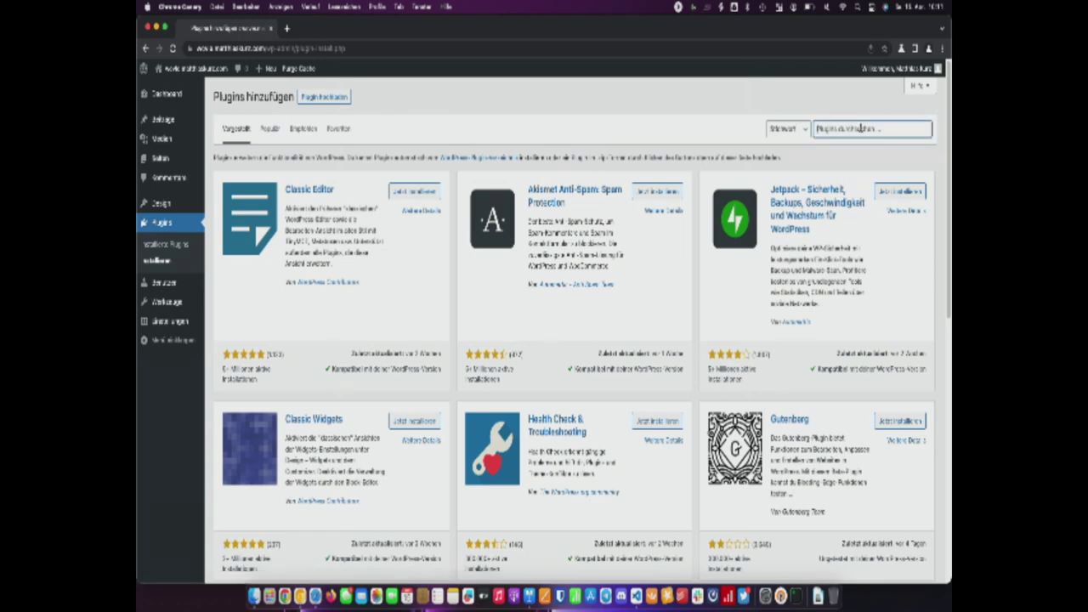
text(two-factor)
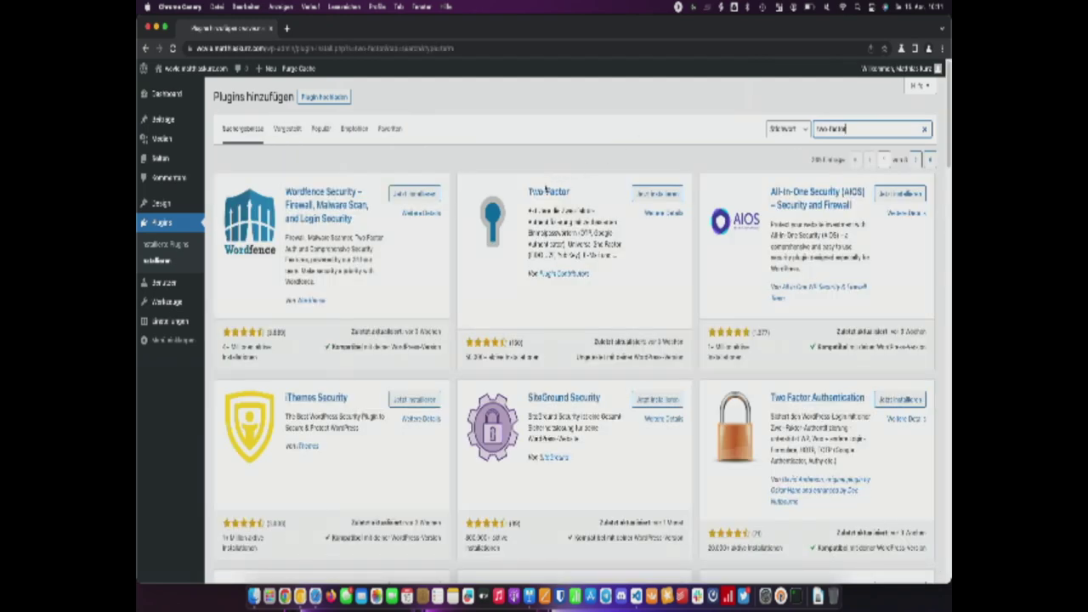
click(542, 199)
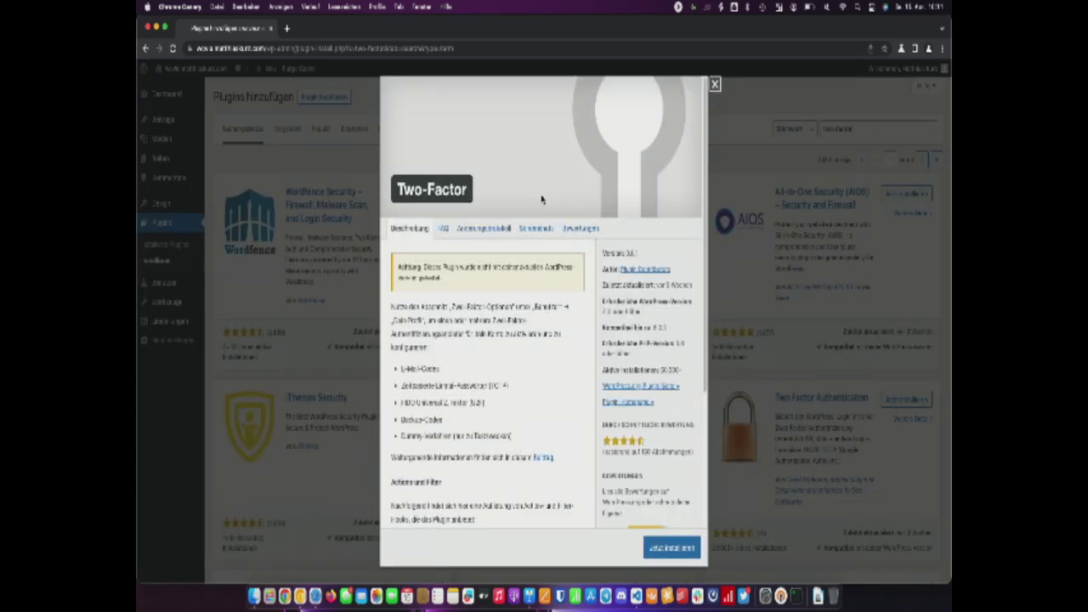
scroll(545, 266, down, 6)
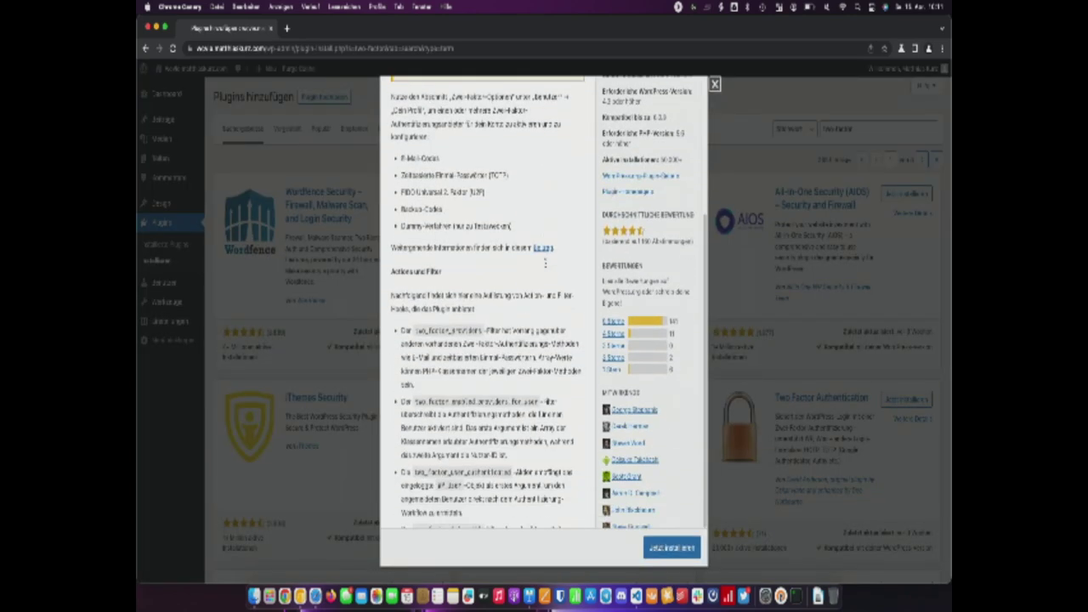
scroll(545, 266, up, 6)
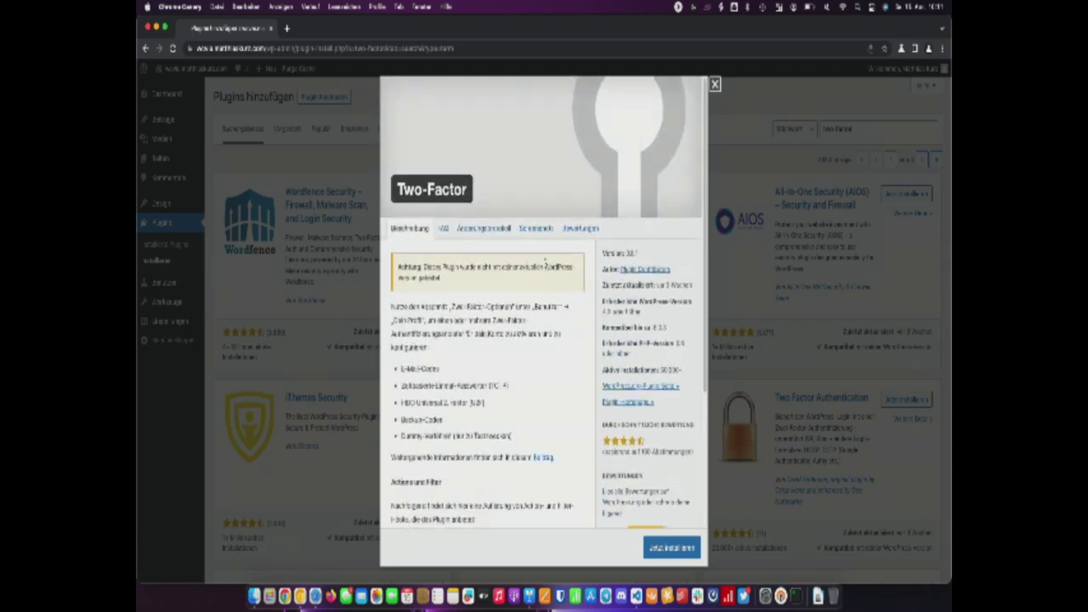
scroll(545, 266, down, 5)
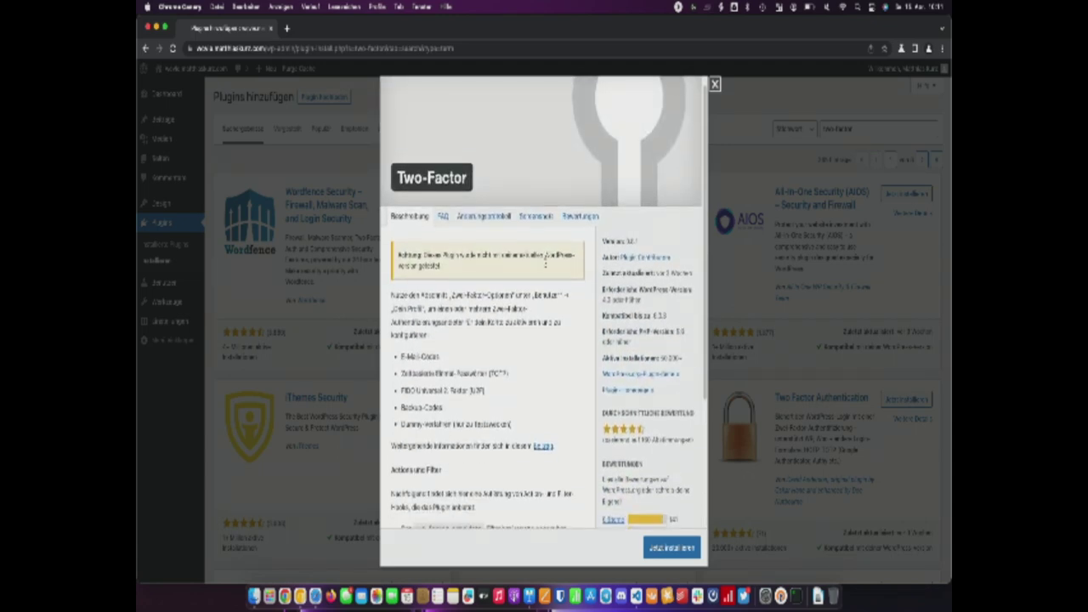
scroll(545, 267, down, 2)
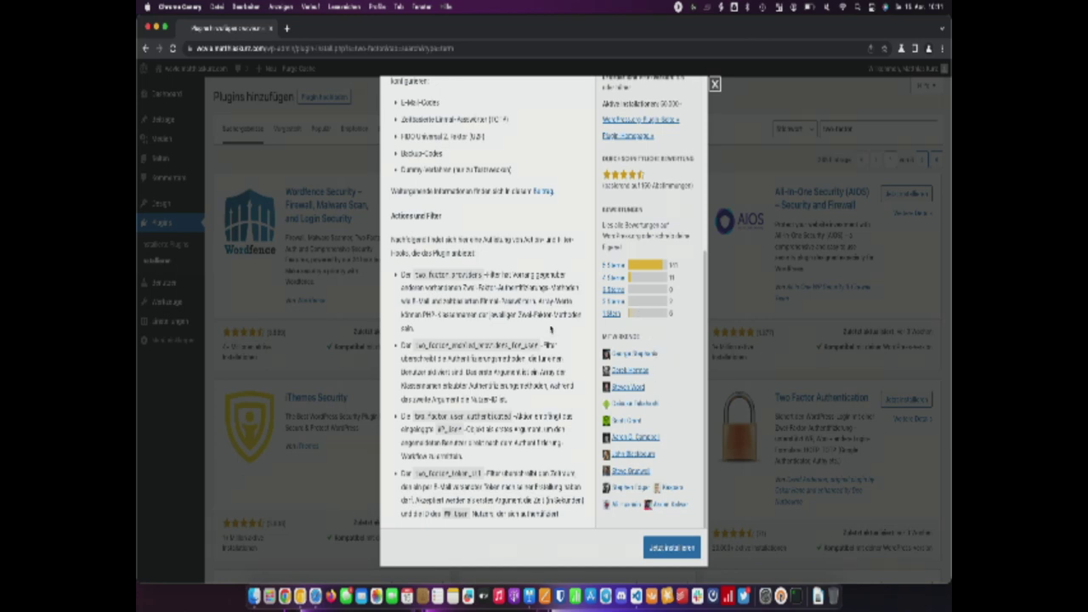
click(714, 87)
Step: Install the Two-Factor plugin and return to the installed plugins list
click(582, 164)
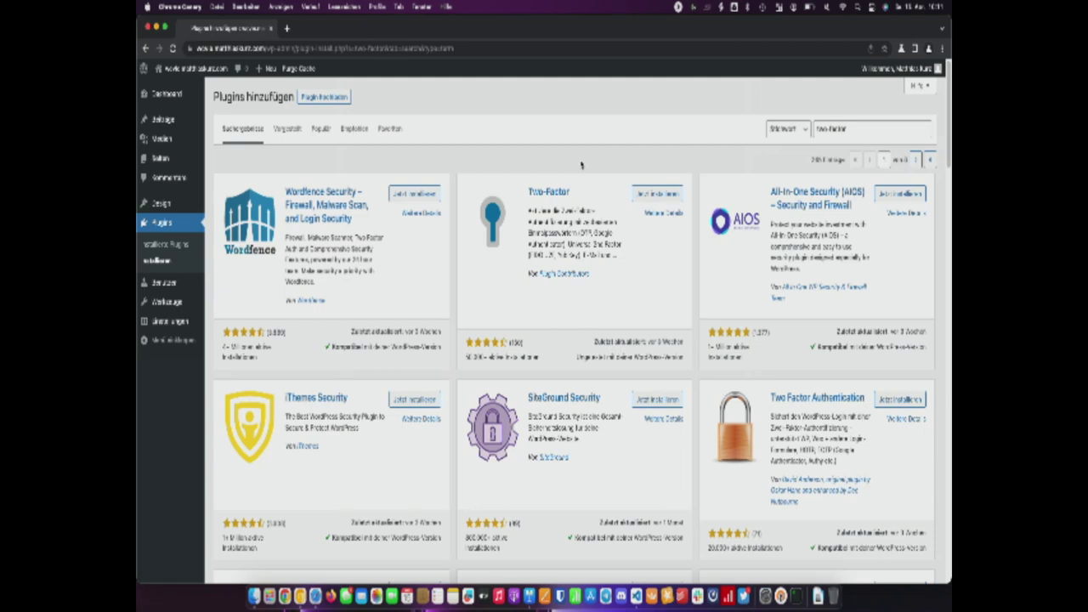
click(670, 196)
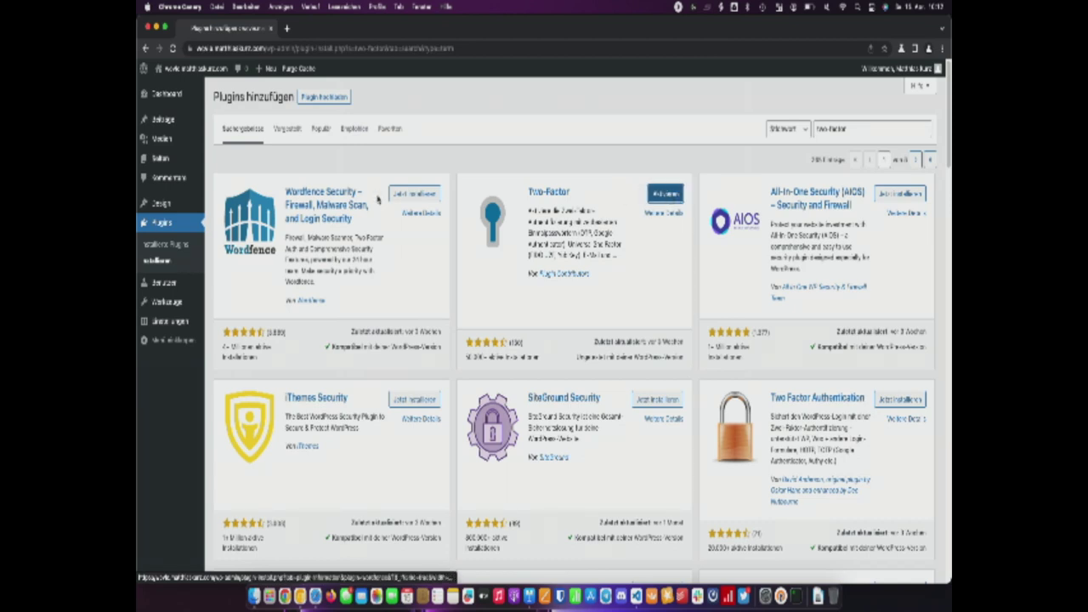
click(180, 226)
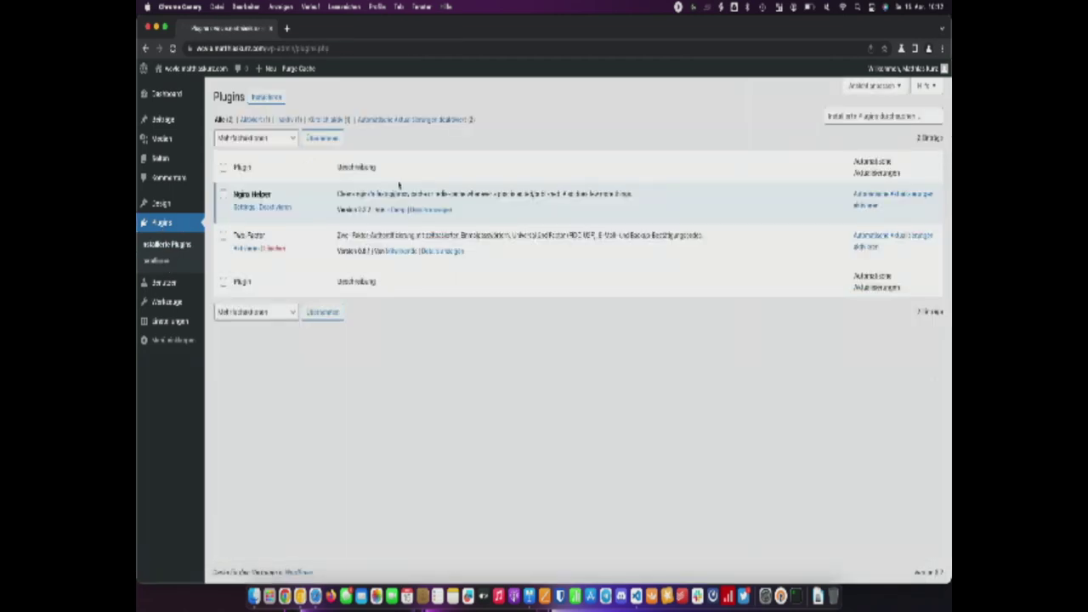
Step: Install and activate WebAuthn Provider for Two Factor, then activate the Two-Factor plugin
click(268, 97)
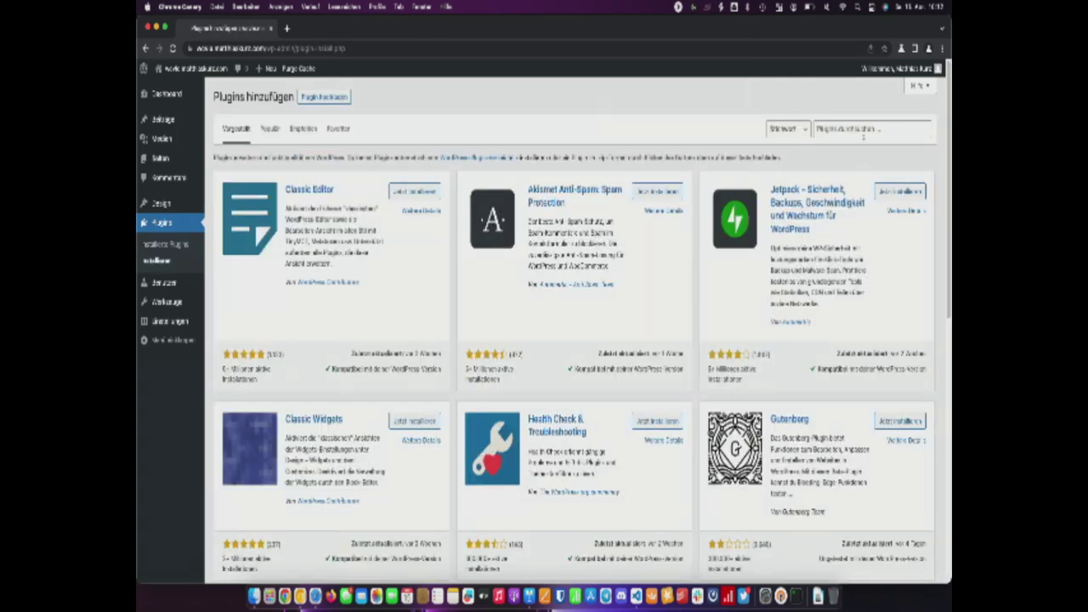
click(865, 132)
text(wordfen)
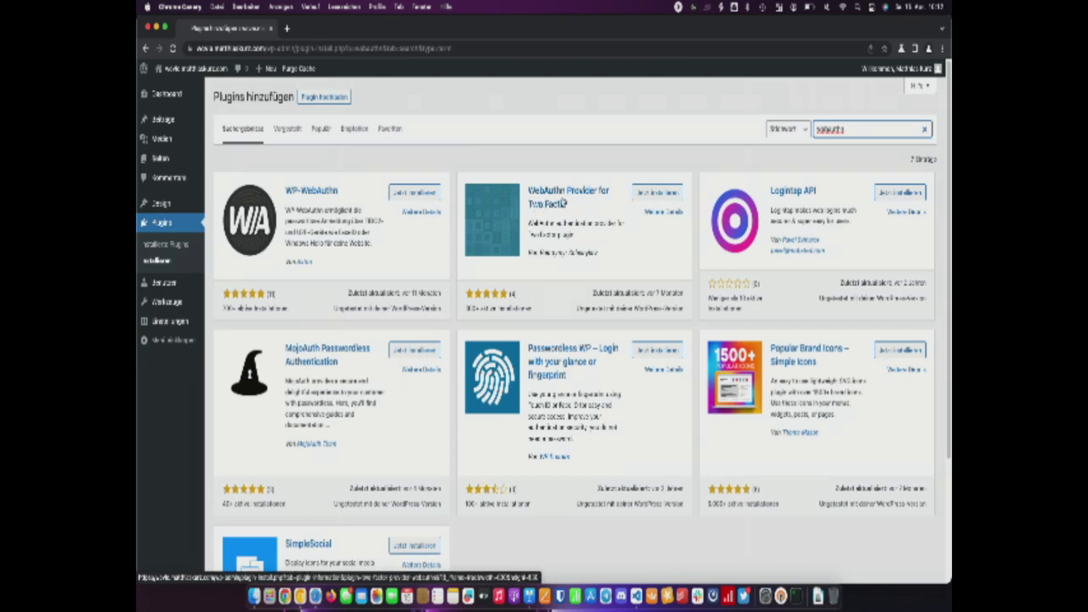
click(643, 194)
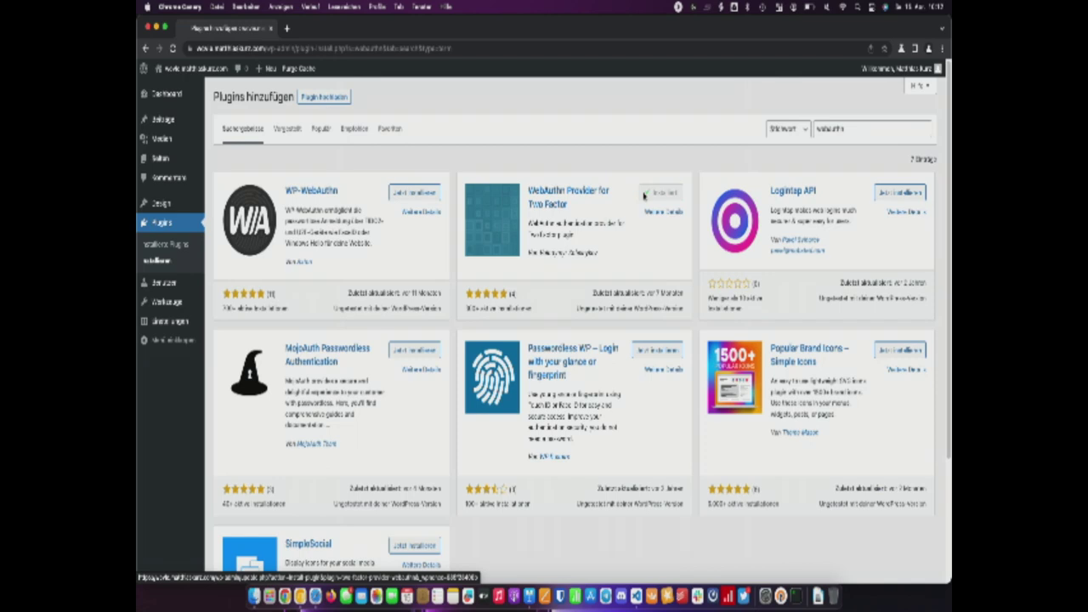
click(666, 192)
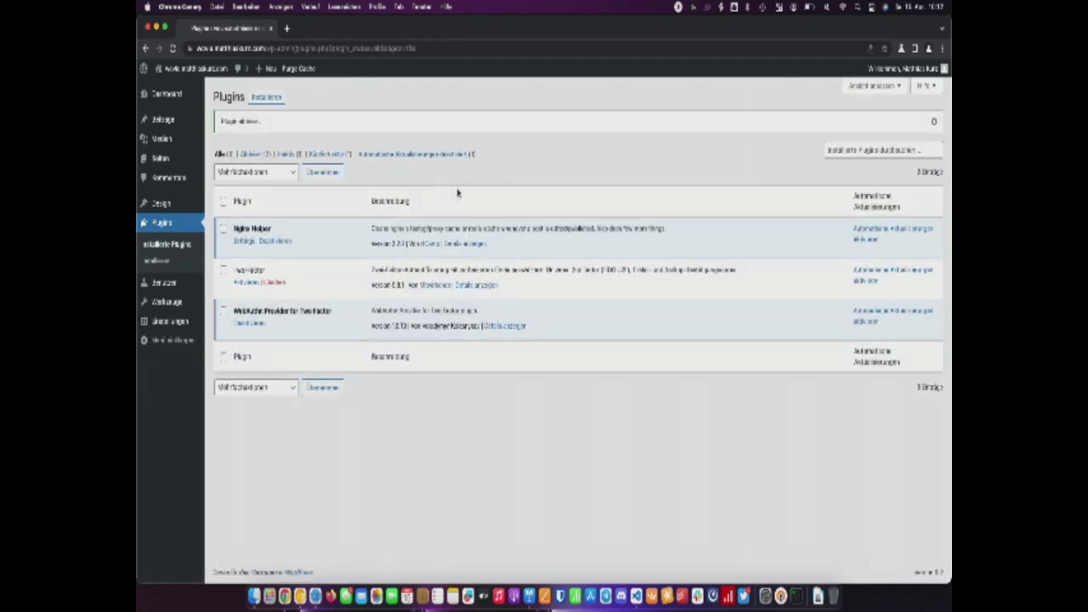
click(251, 284)
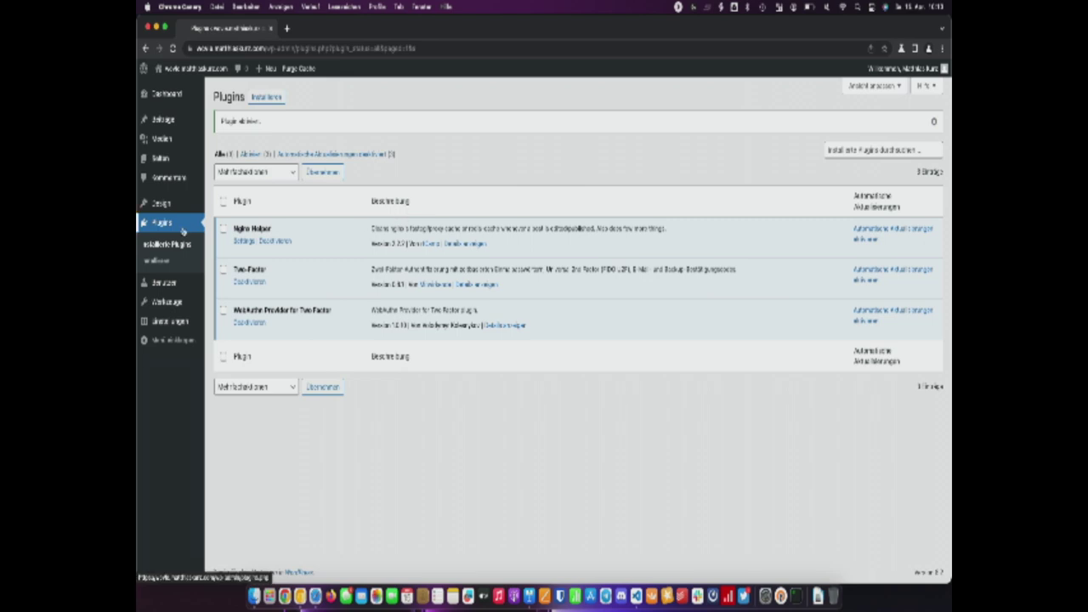
Step: Open the first user's profile from Benutzer and scroll to Two-Factor and Security Keys (WebAuthn)
click(169, 292)
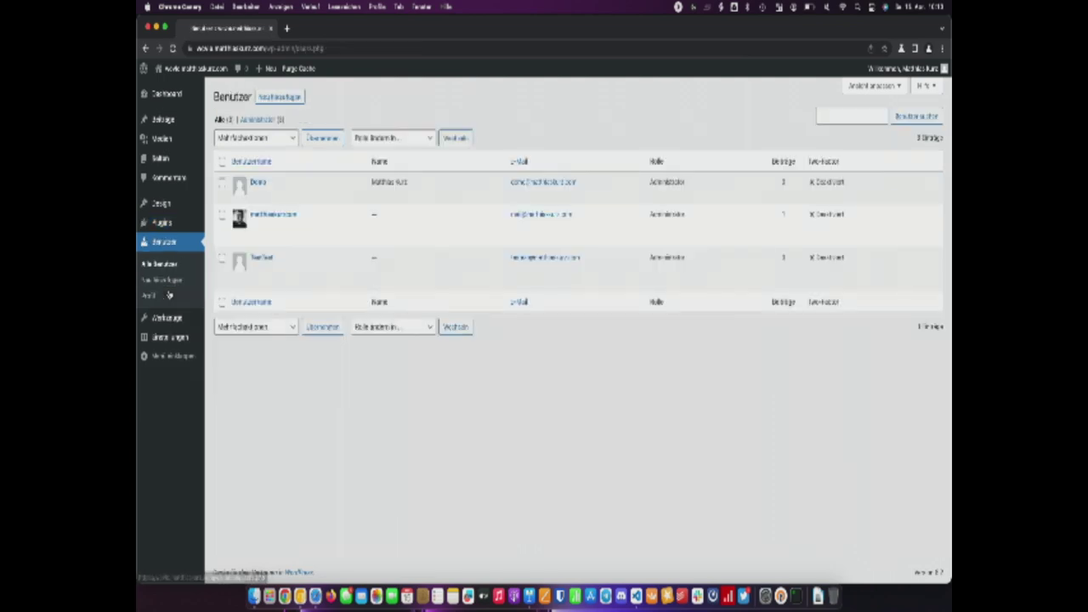
click(260, 184)
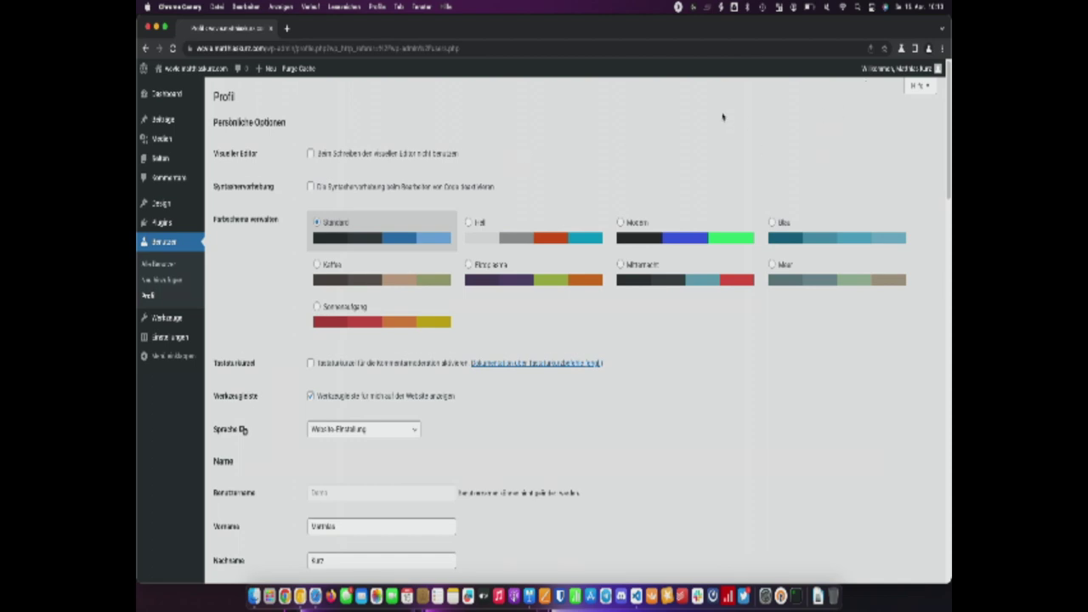
scroll(723, 117, down, 5)
scroll(723, 117, down, 5)
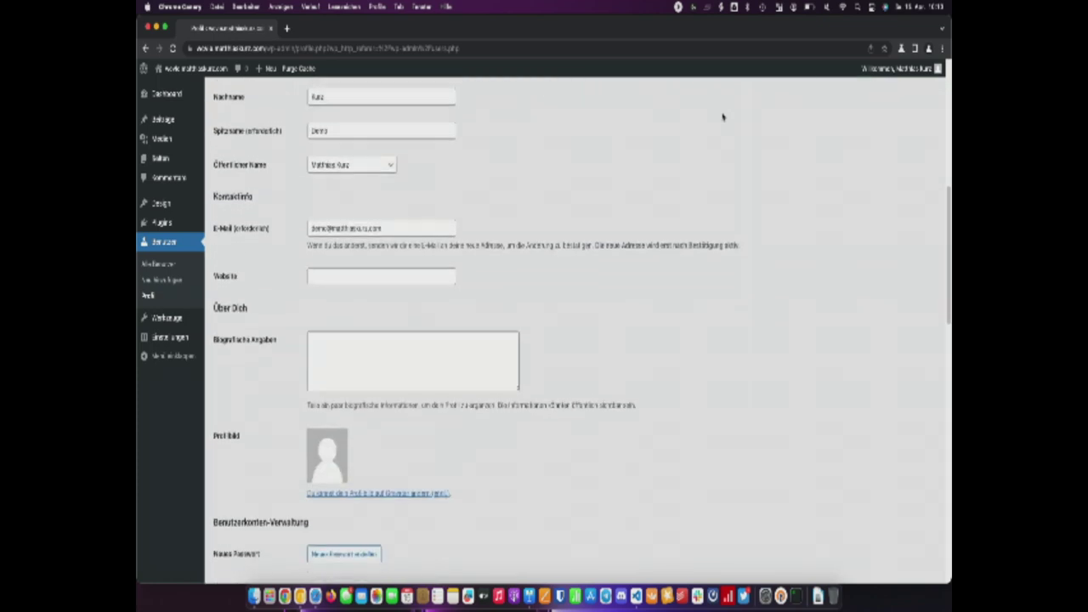
scroll(723, 116, down, 8)
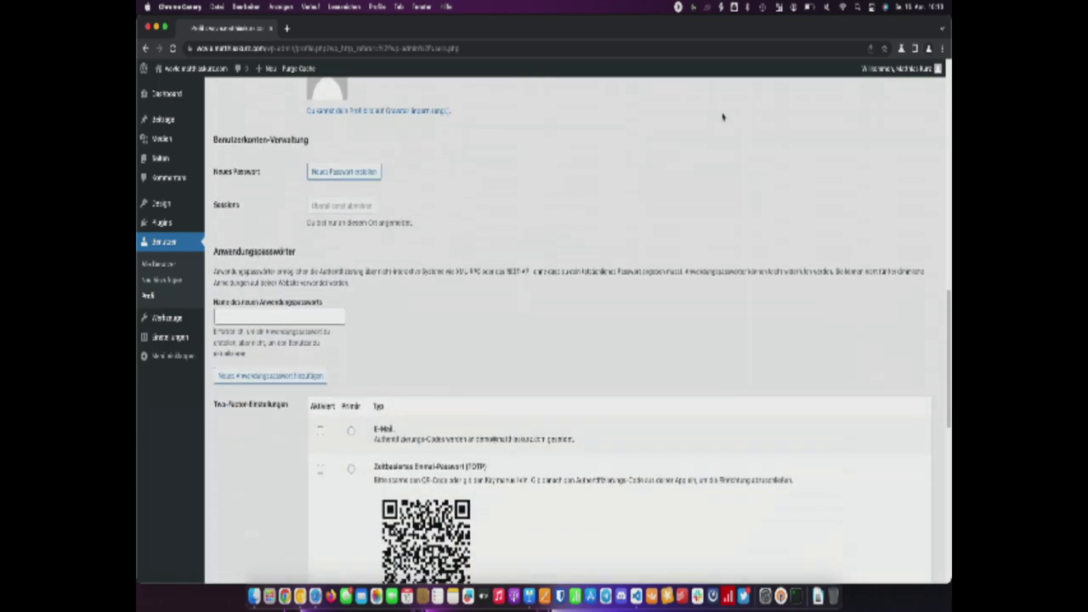
scroll(723, 116, down, 6)
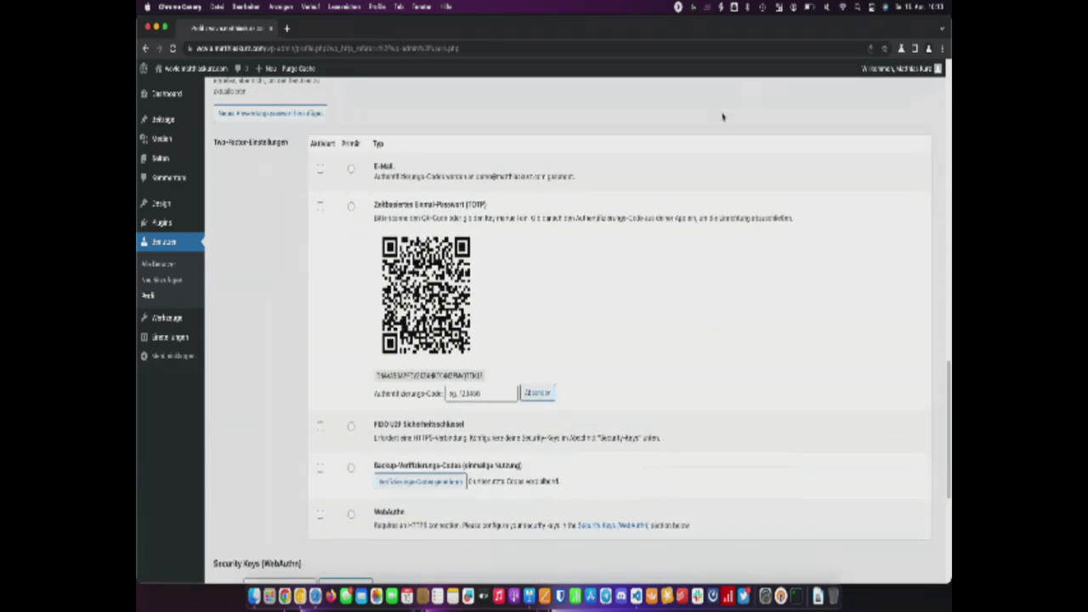
scroll(722, 116, down, 1)
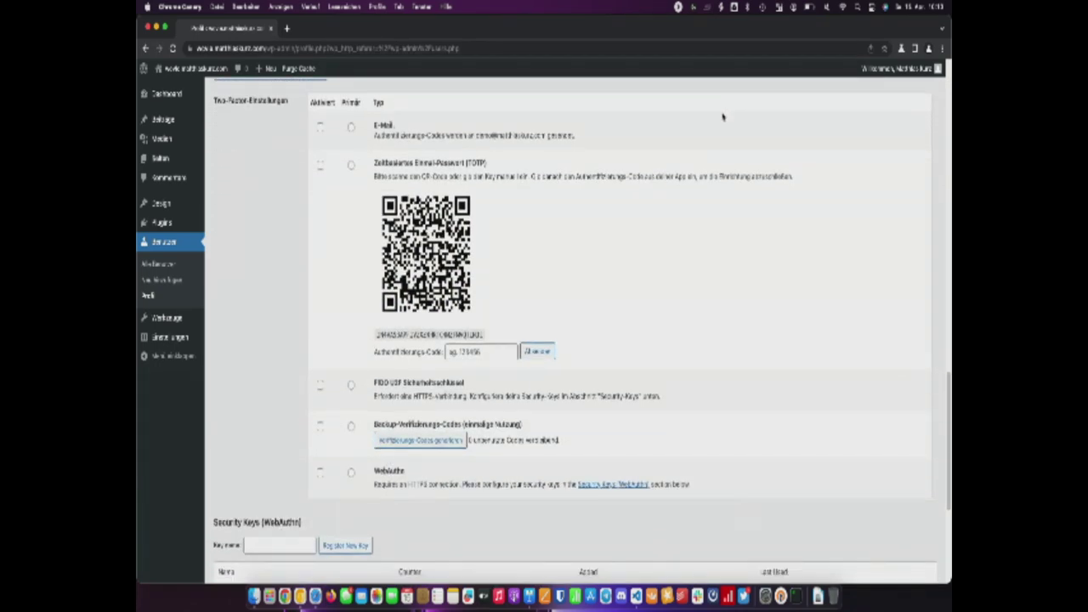
scroll(722, 117, down, 2)
scroll(722, 116, up, 3)
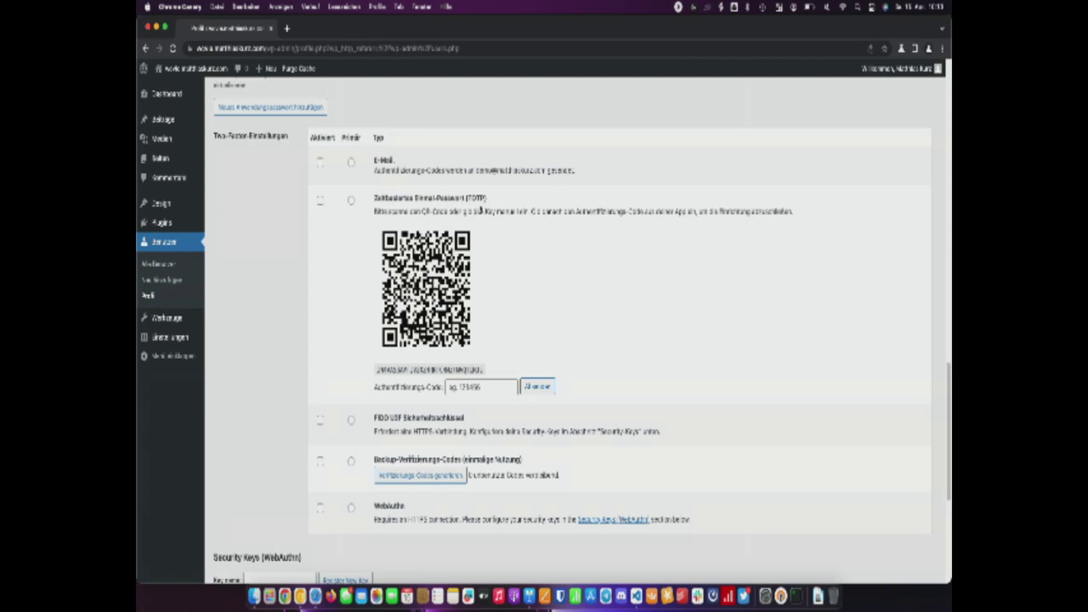
scroll(485, 240, down, 3)
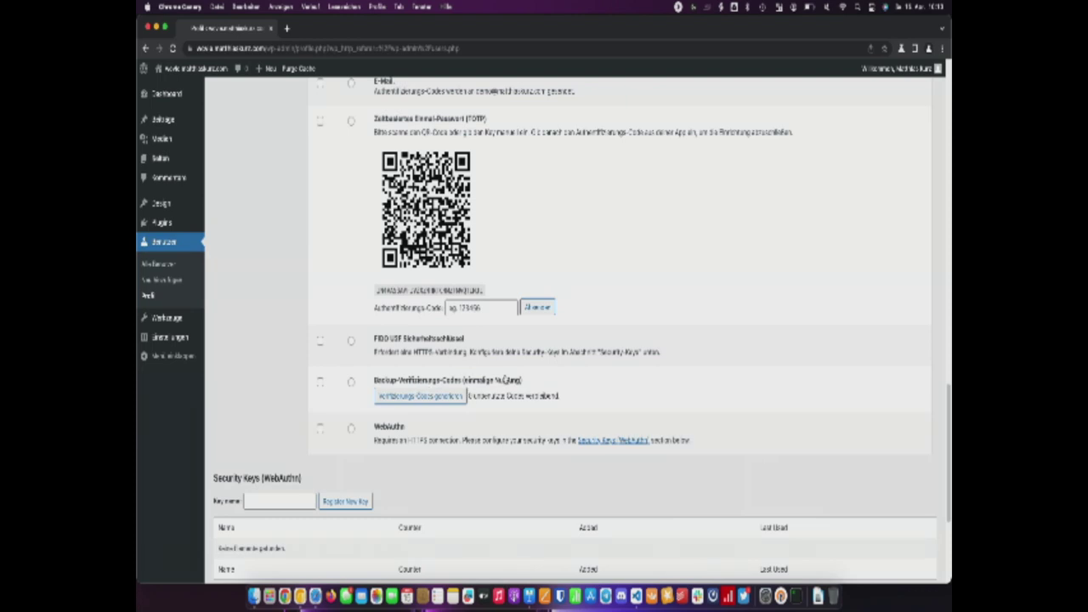
scroll(470, 372, down, 3)
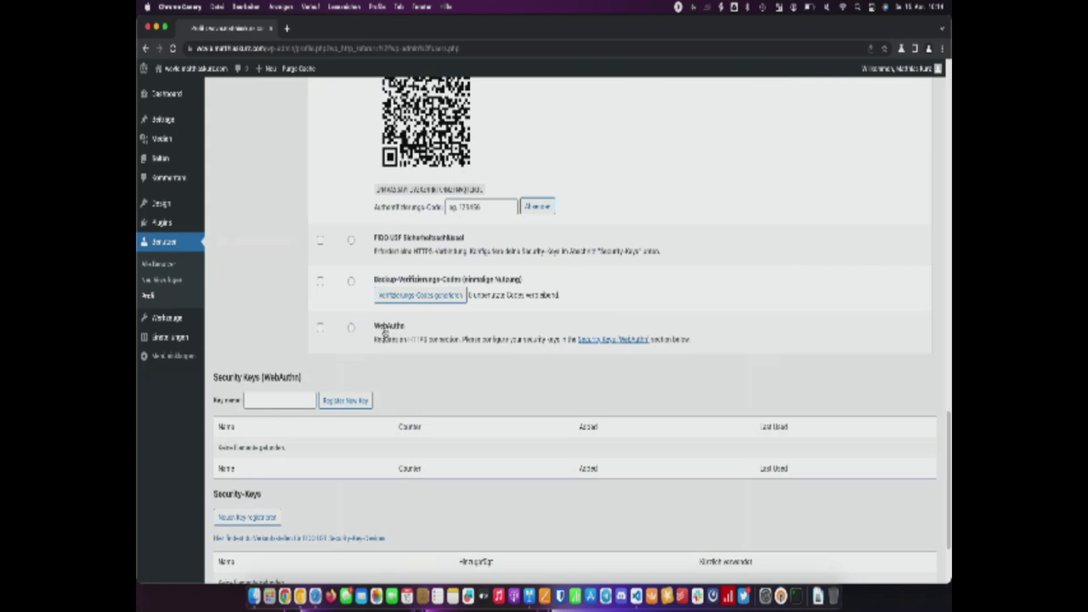
Step: Enable WebAuthn and register a passkey named New Key, confirming Chrome's passkey prompt
click(320, 328)
click(345, 400)
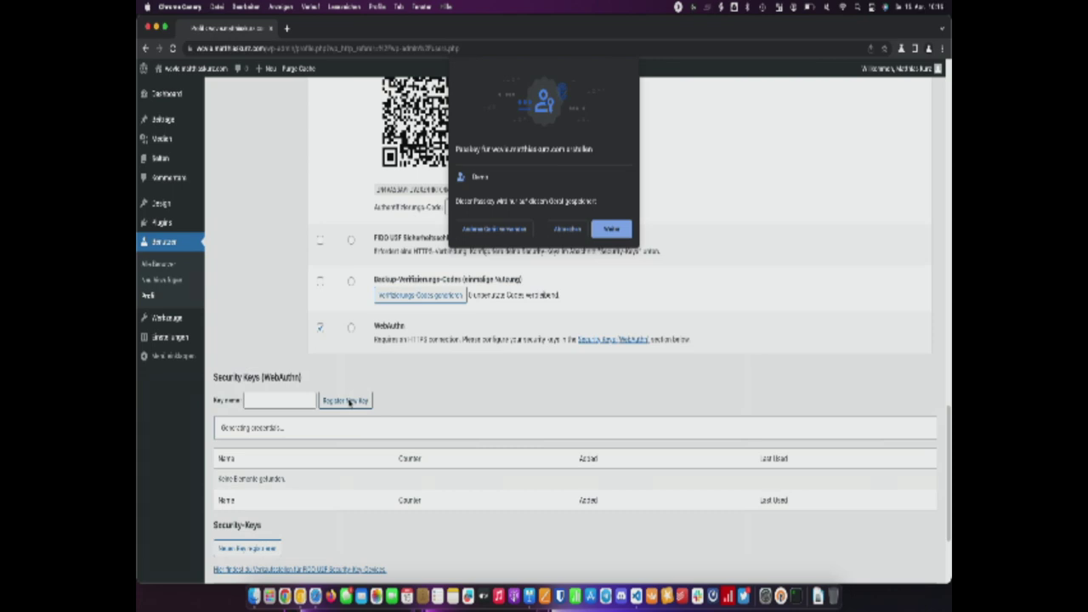
key(Return)
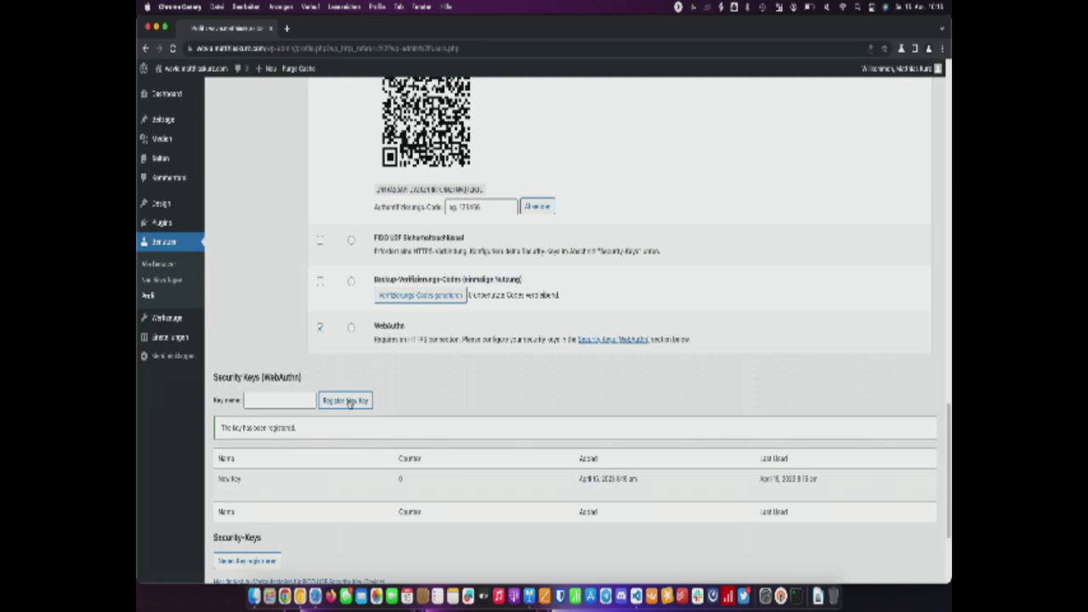
mouse_move(234, 478)
Step: Rename the registered security key from New Key to YubiKey
click(228, 491)
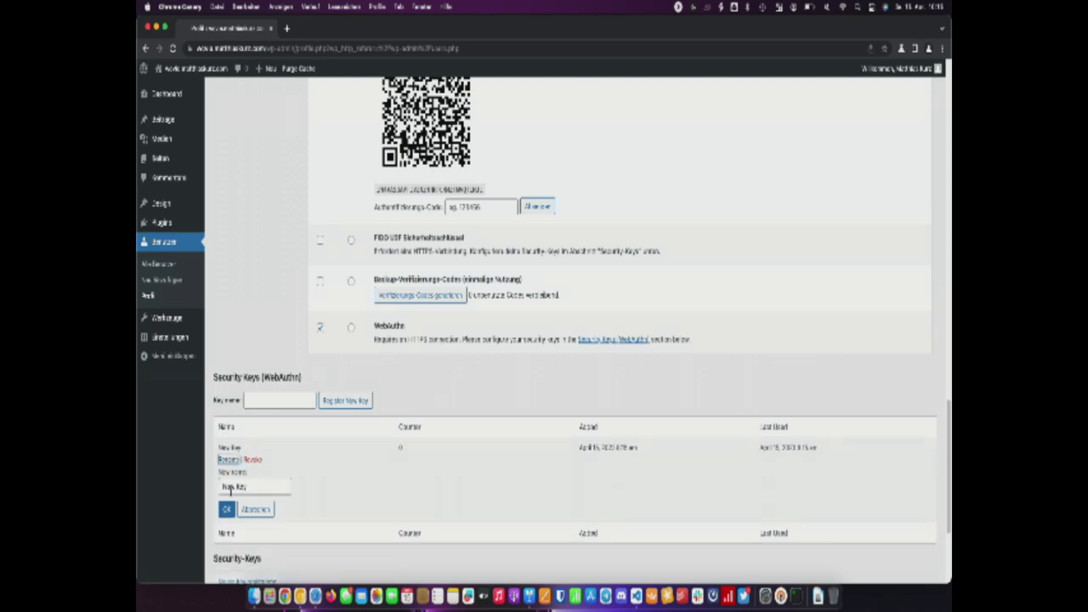
key(Tab)
text(YubiKey)
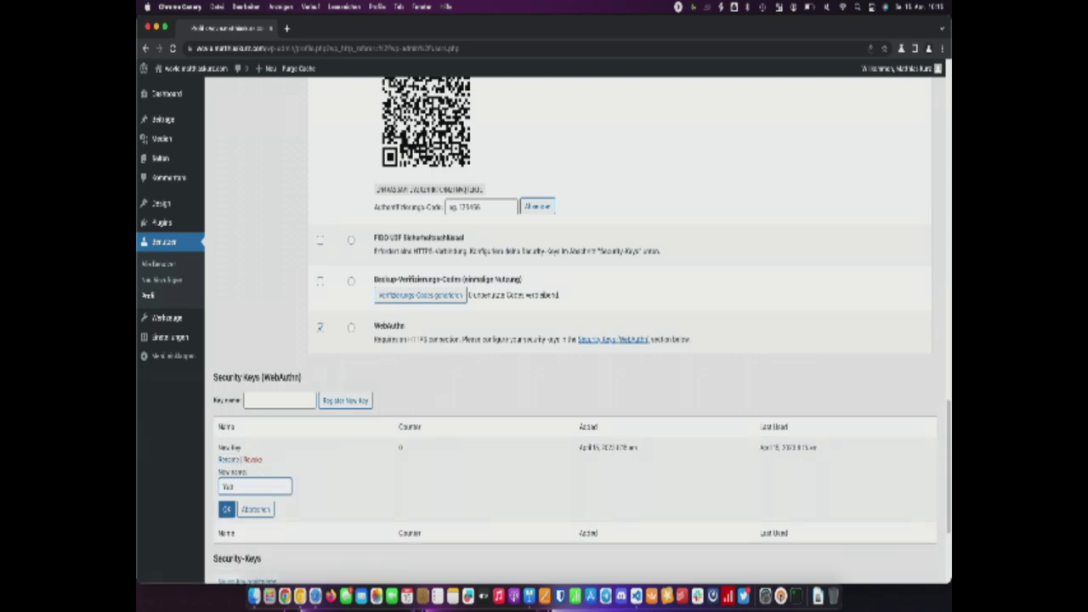
click(224, 510)
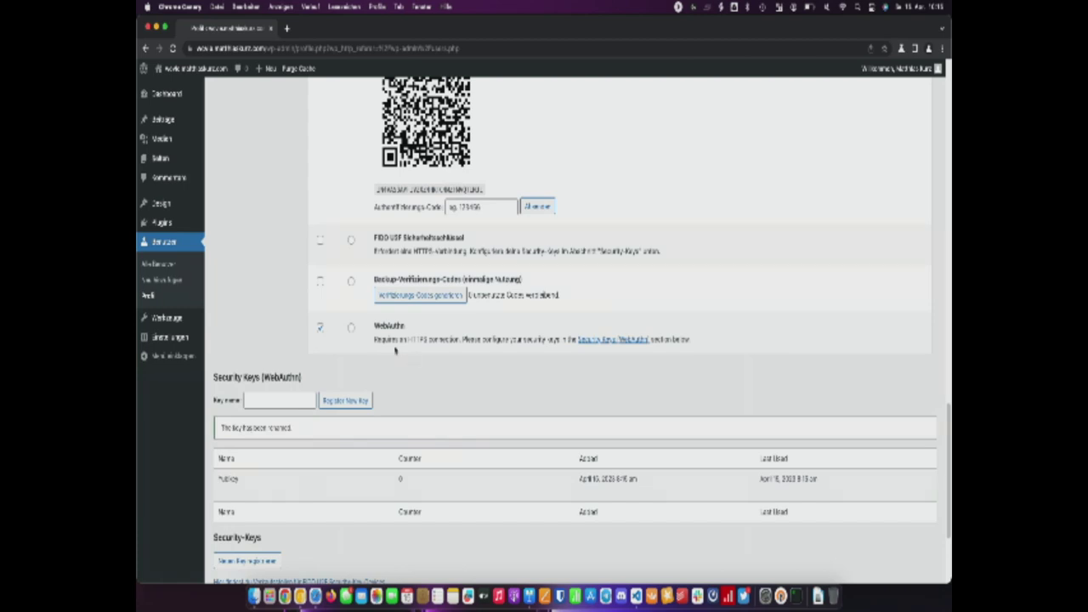
Step: Make WebAuthn the primary two-factor method and save the profile
click(352, 328)
scroll(481, 375, up, 8)
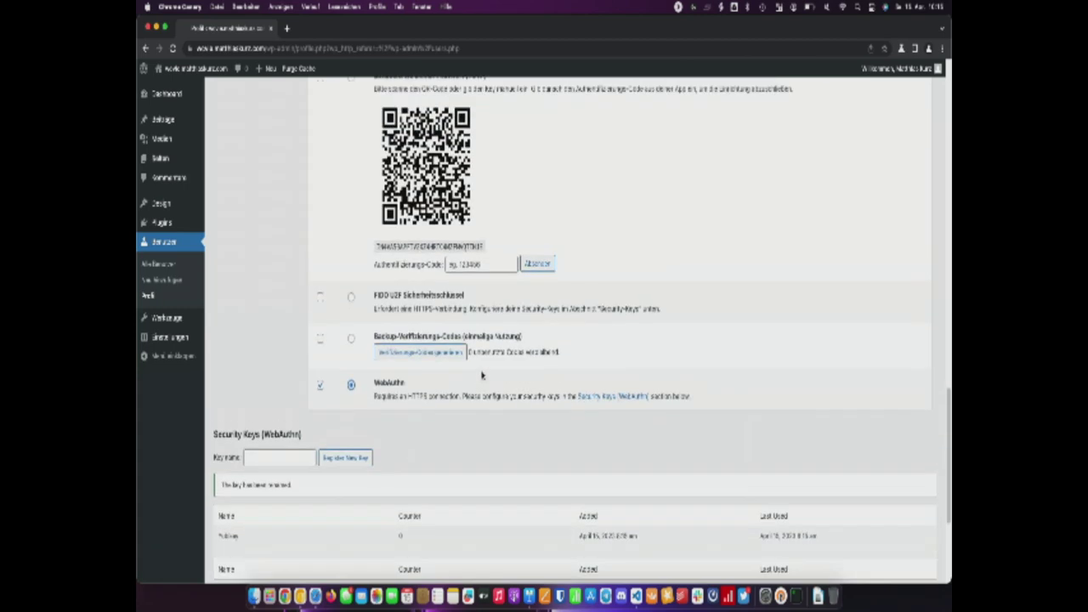
scroll(481, 375, down, 5)
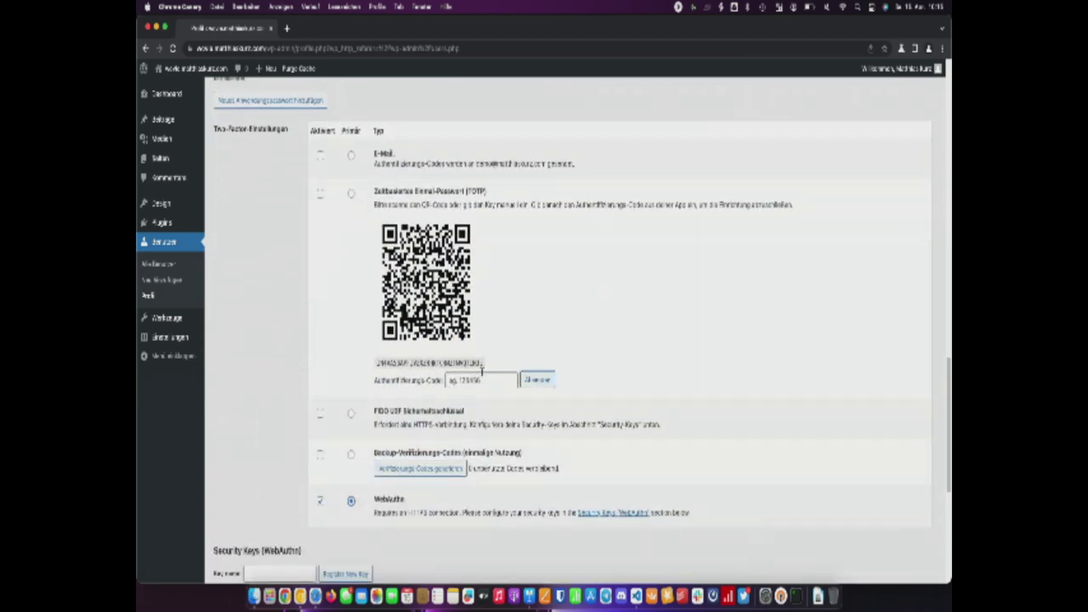
scroll(481, 372, down, 8)
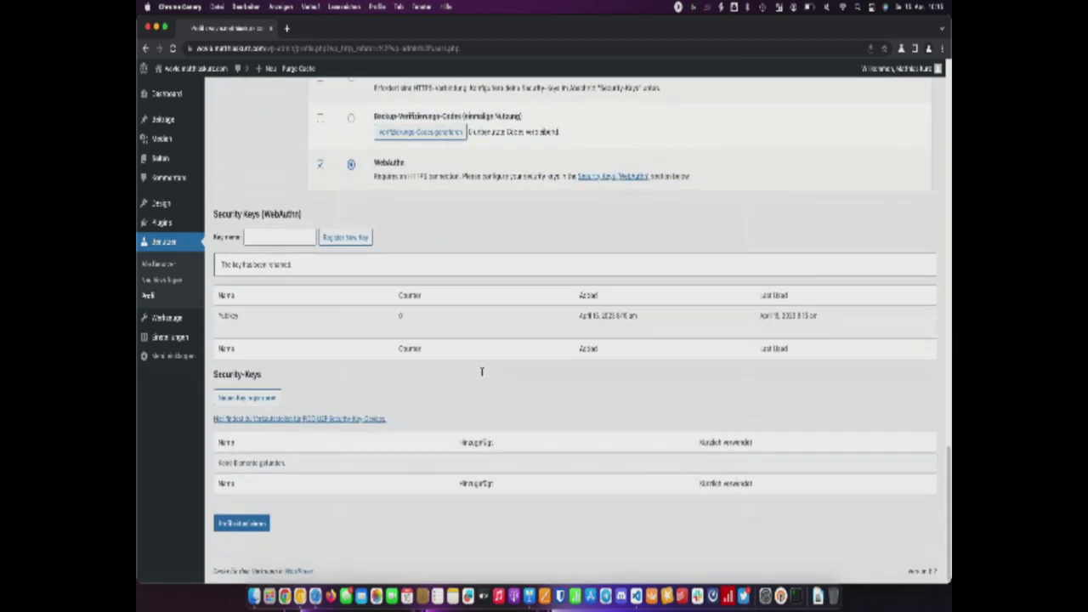
click(255, 525)
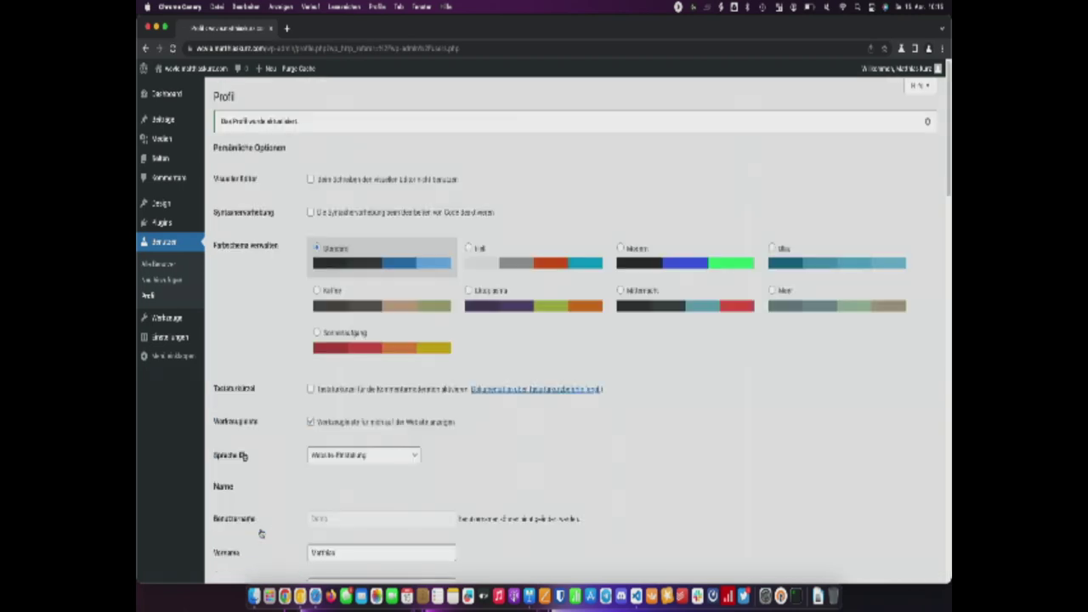
click(877, 75)
Step: Log out, then sign back in with the username, password and the saved passkey
mouse_move(877, 75)
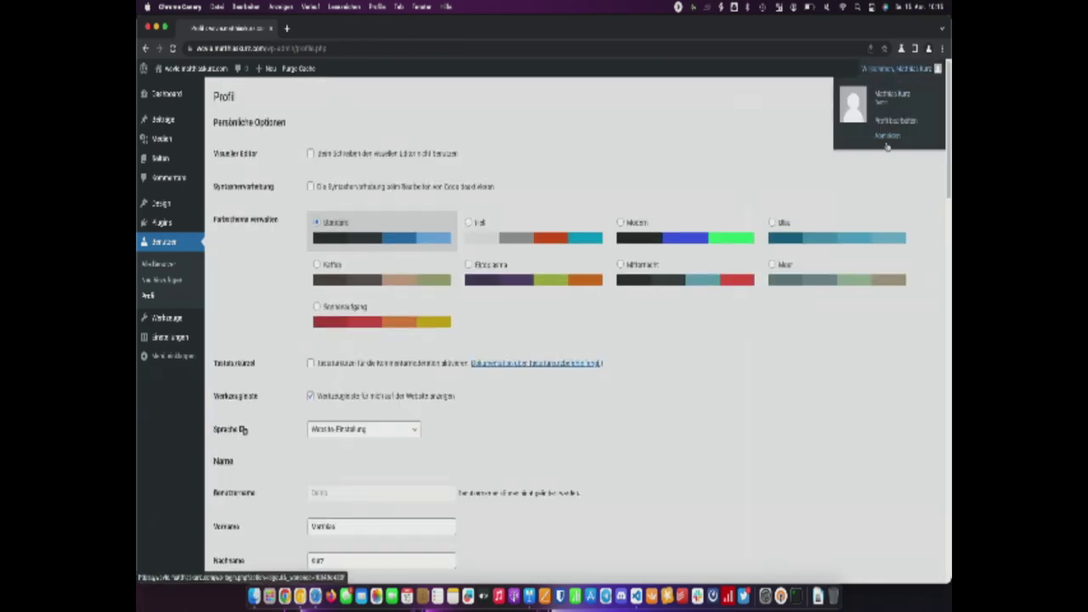
click(886, 140)
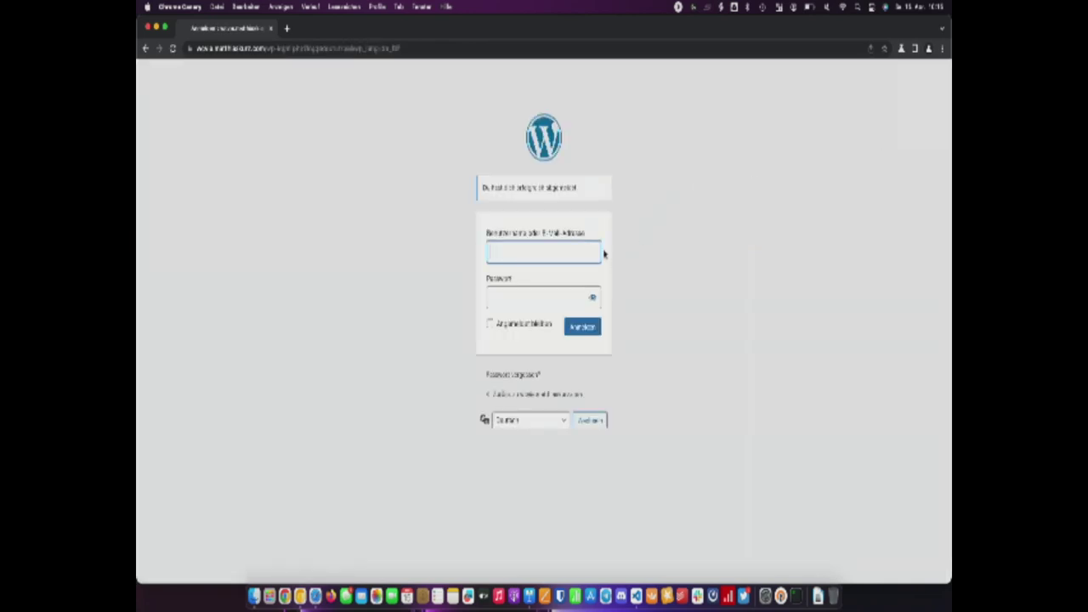
text(Demo)
key(Tab)
text(Demo*******)
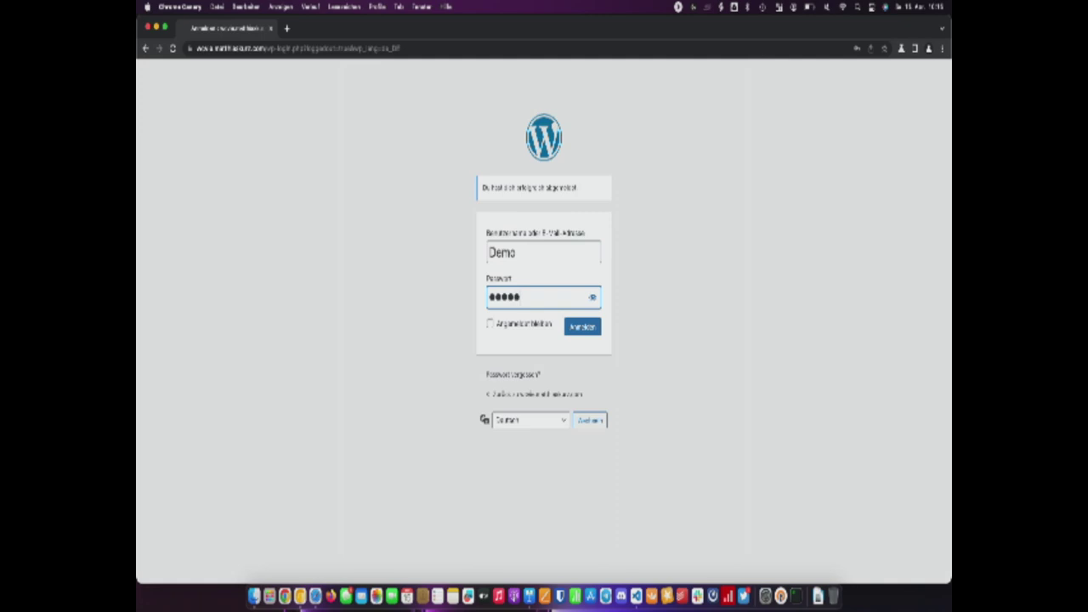
text(***)
key(Return)
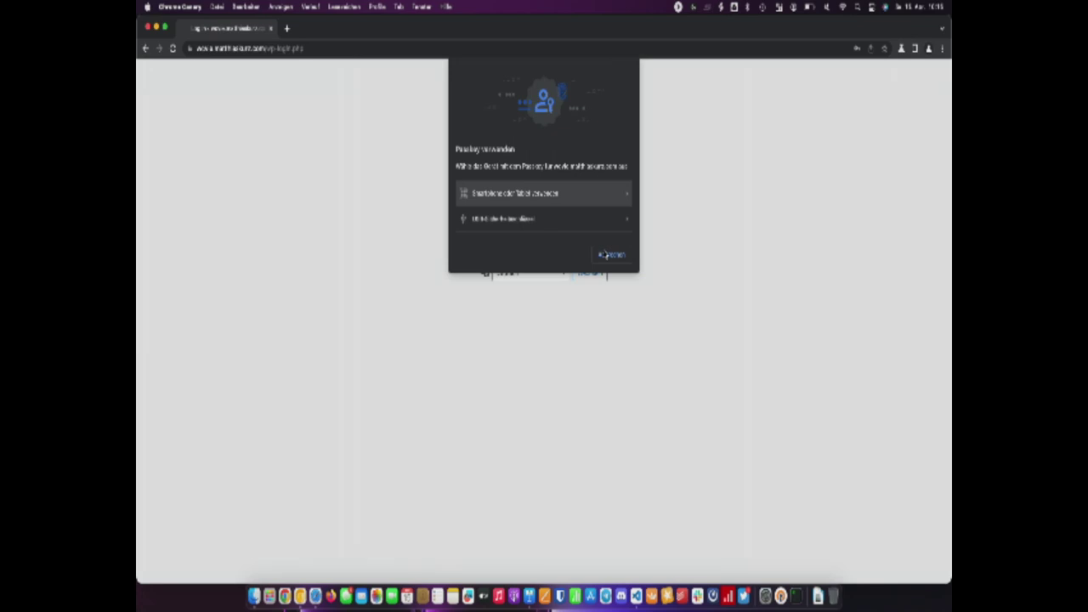
click(611, 254)
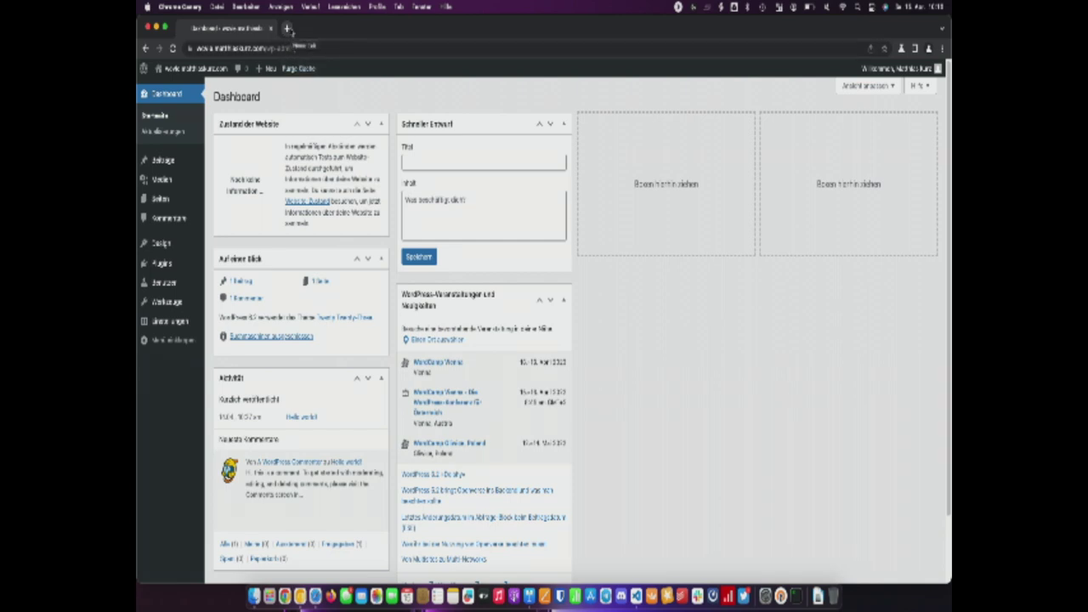
Step: In a new tab, search Google for 'u2f key', reject cookies, and browse the security key results
click(288, 29)
text(u2f key)
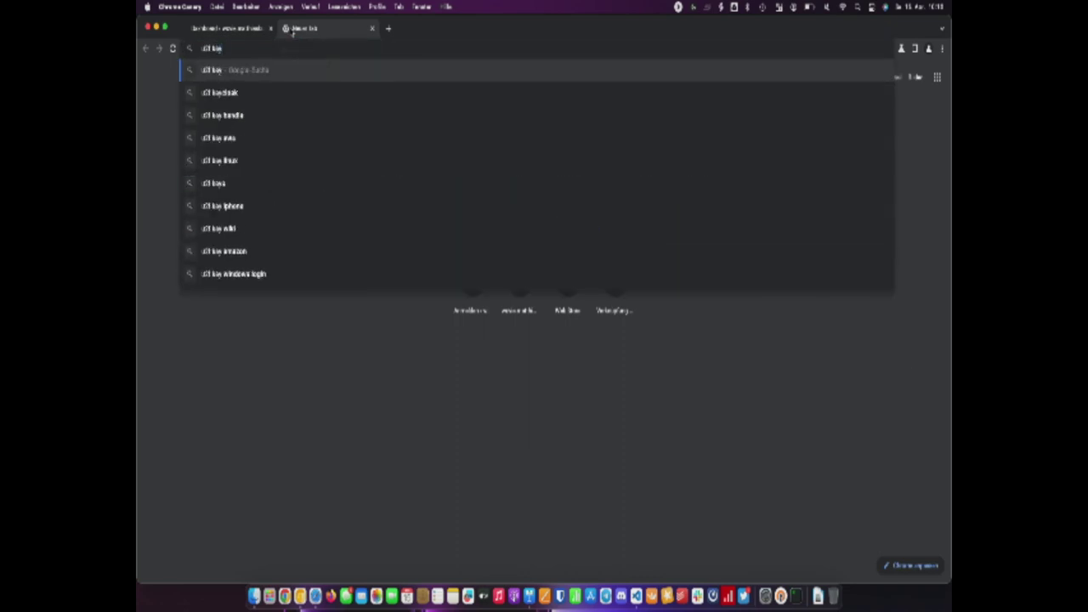
key(Return)
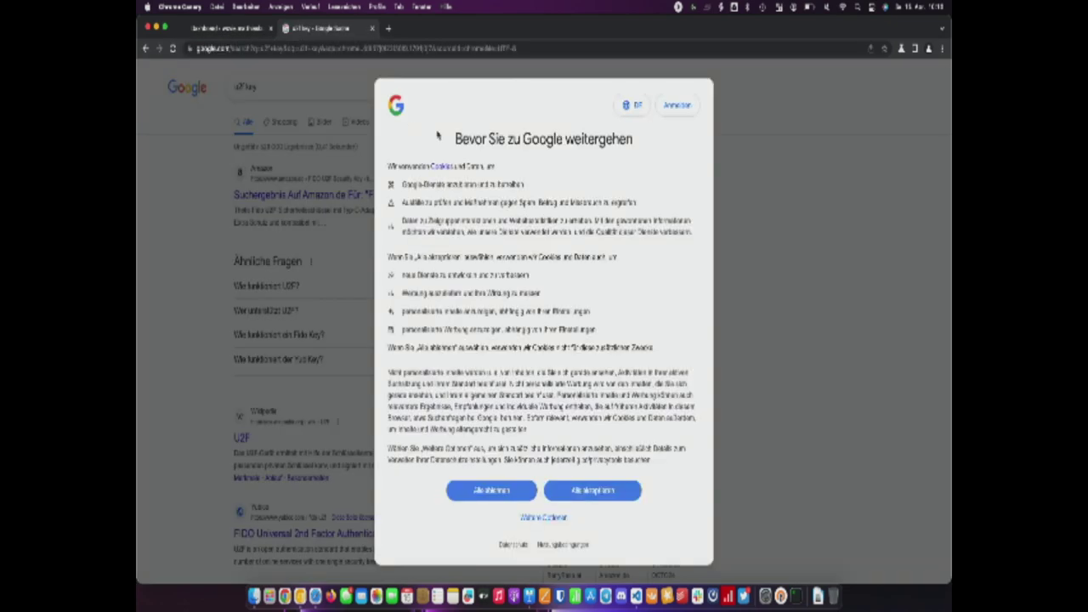
click(478, 489)
scroll(409, 337, down, 2)
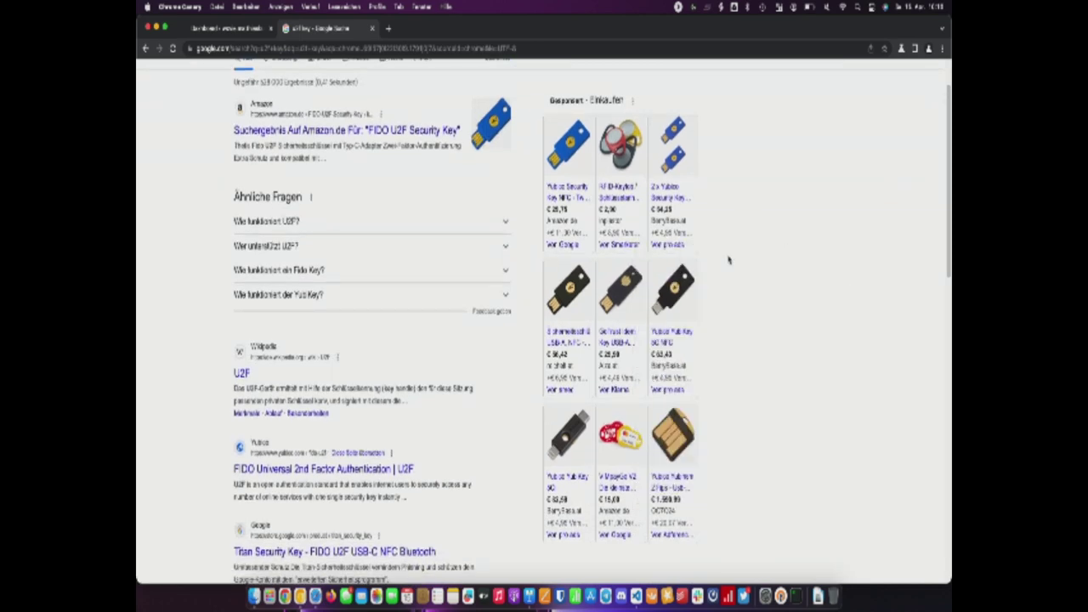
mouse_move(619, 515)
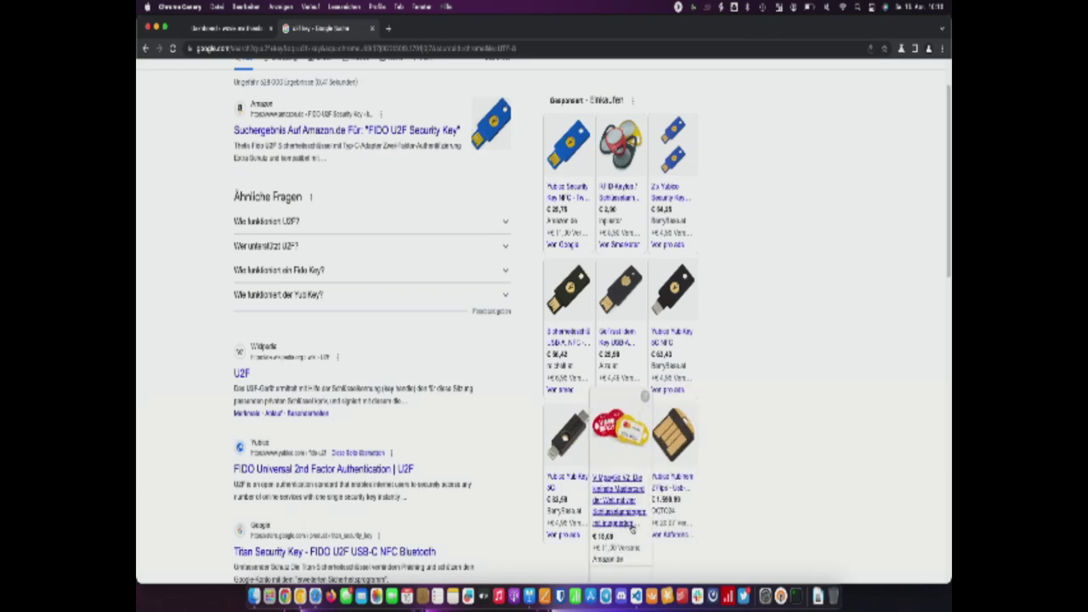
mouse_move(620, 289)
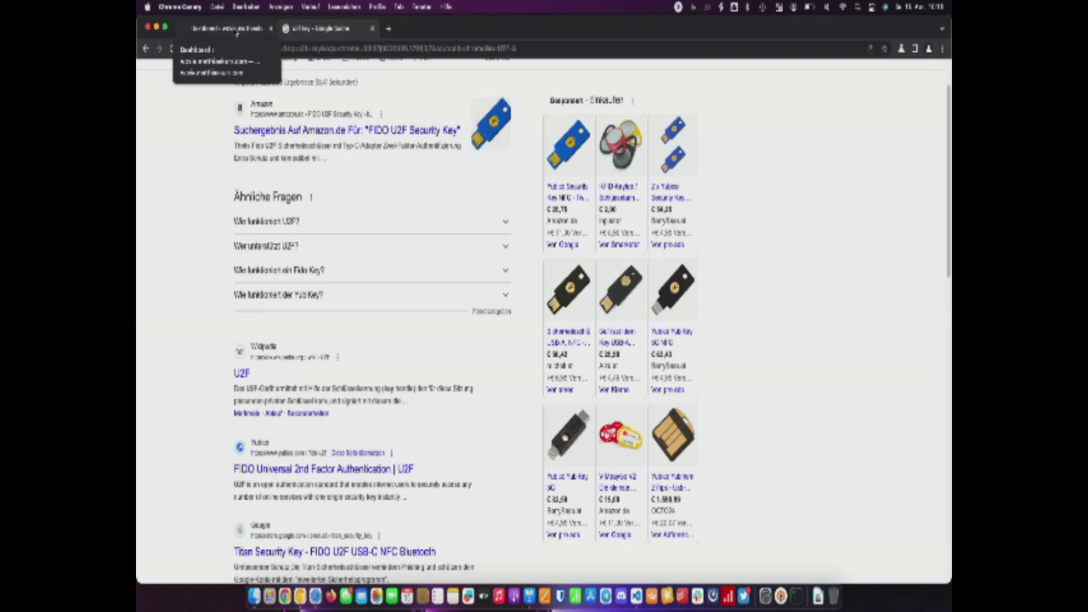
Step: Back in WordPress, open the passkey user's profile from All Users and view its Two-Factor settings
click(225, 28)
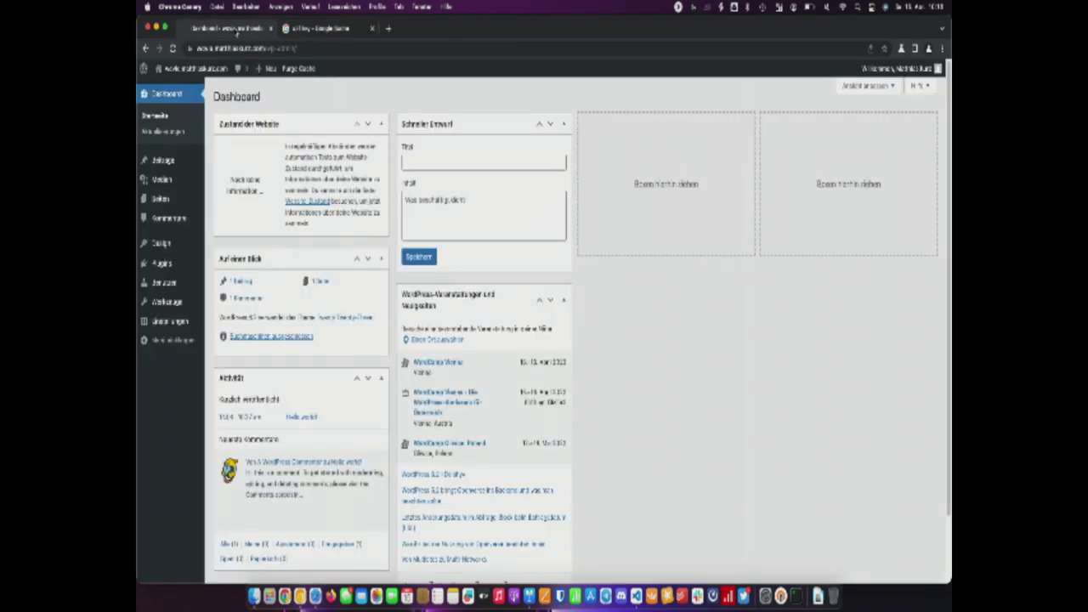
mouse_move(161, 244)
mouse_move(170, 265)
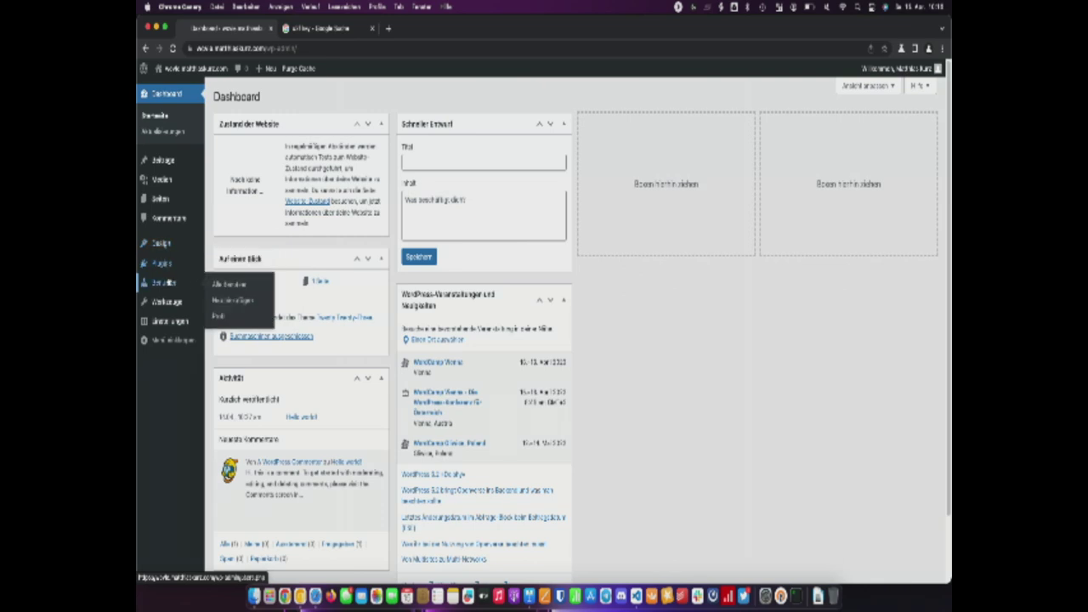
click(229, 292)
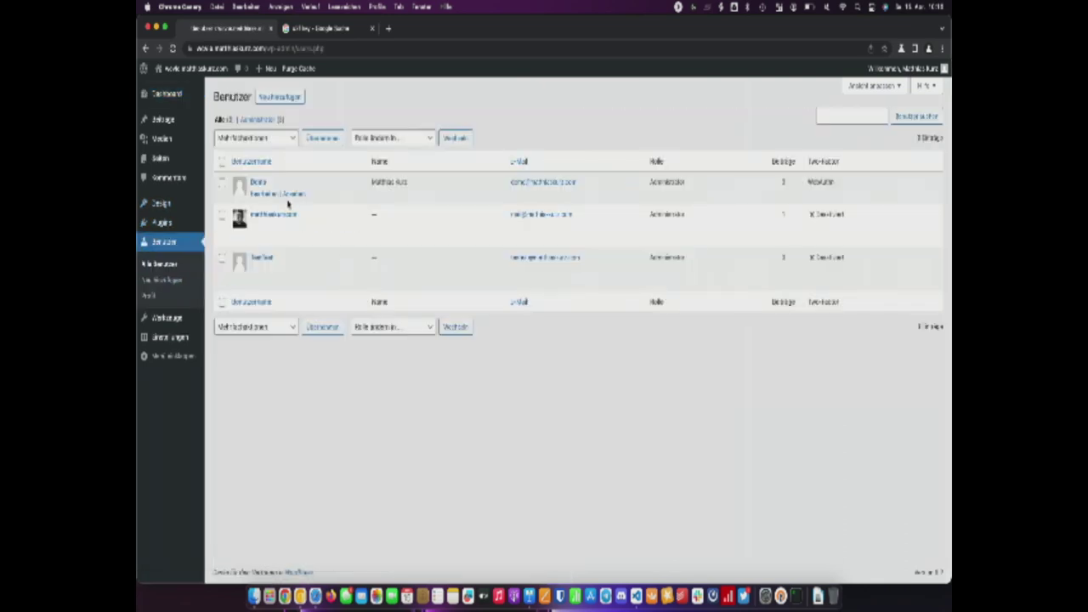
click(257, 182)
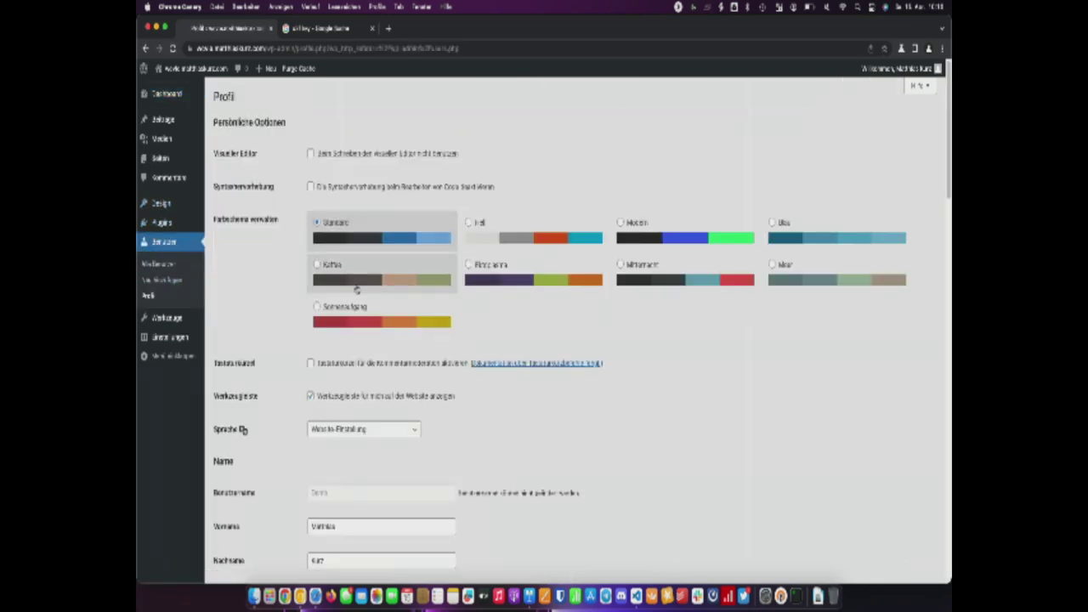
scroll(357, 286, down, 8)
scroll(356, 285, down, 13)
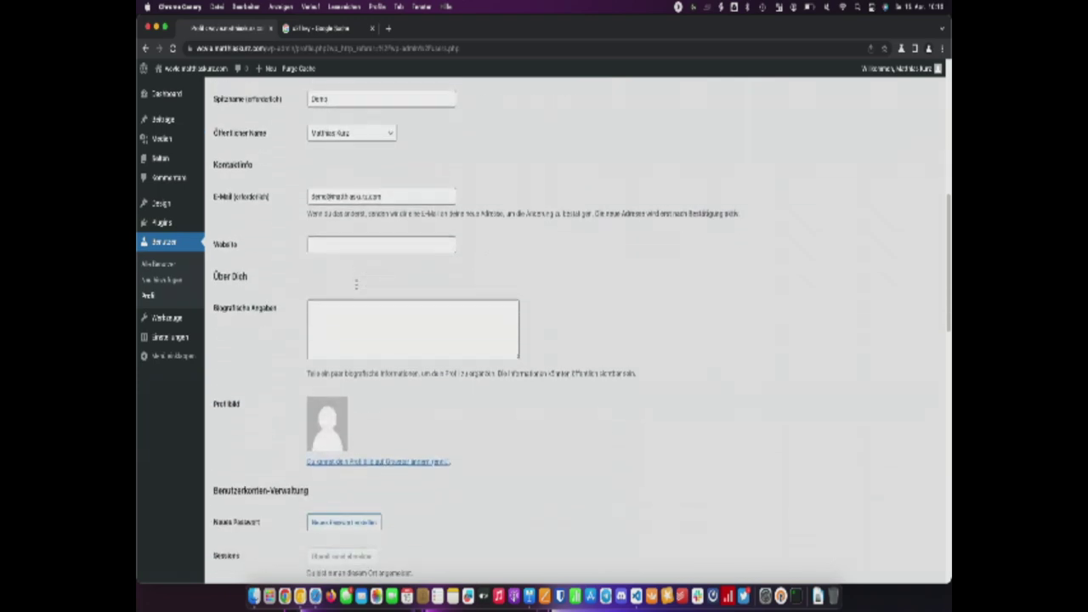
scroll(357, 289, down, 8)
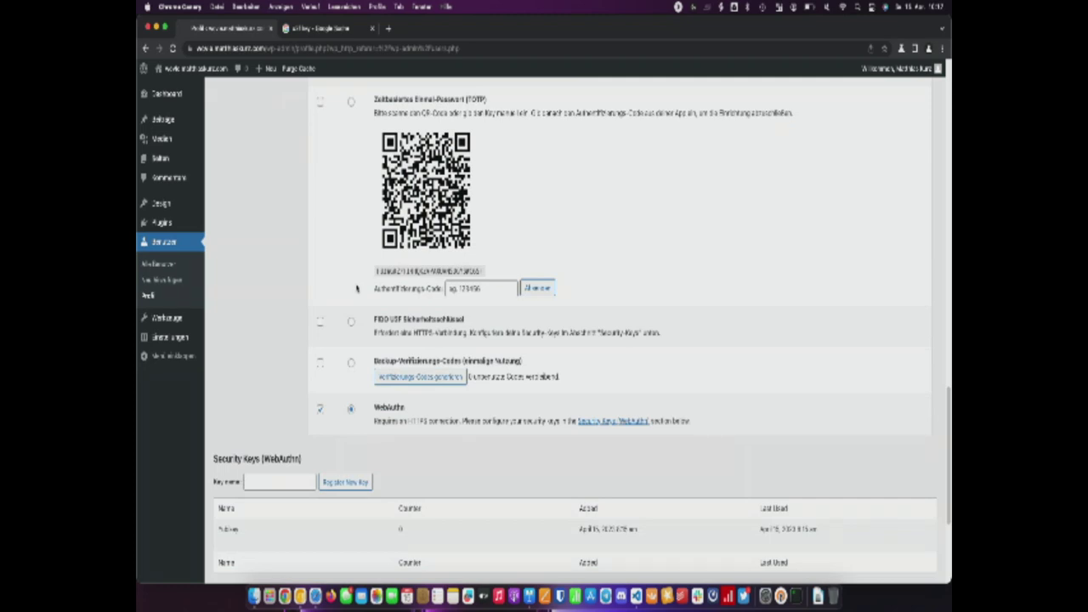
scroll(356, 288, up, 5)
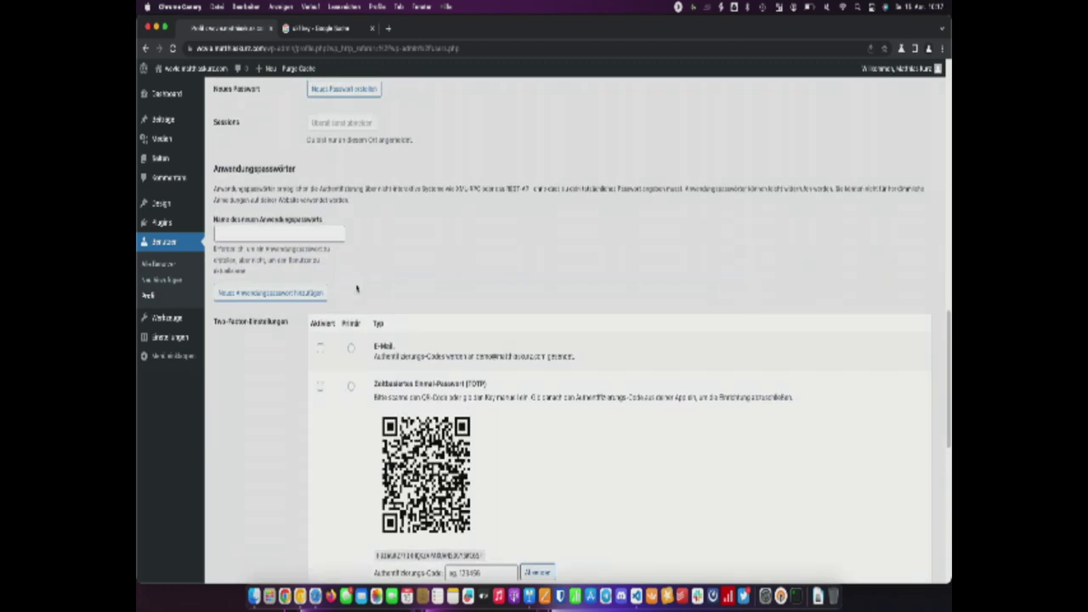